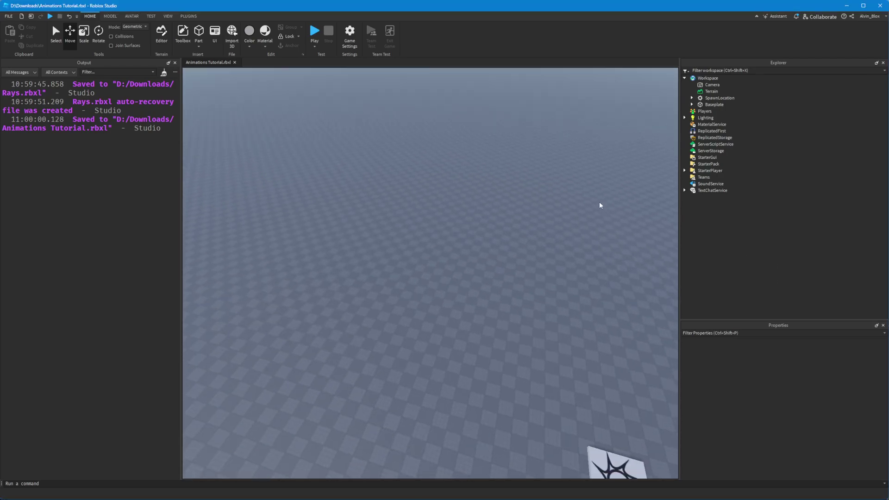
key(w)
key(w)
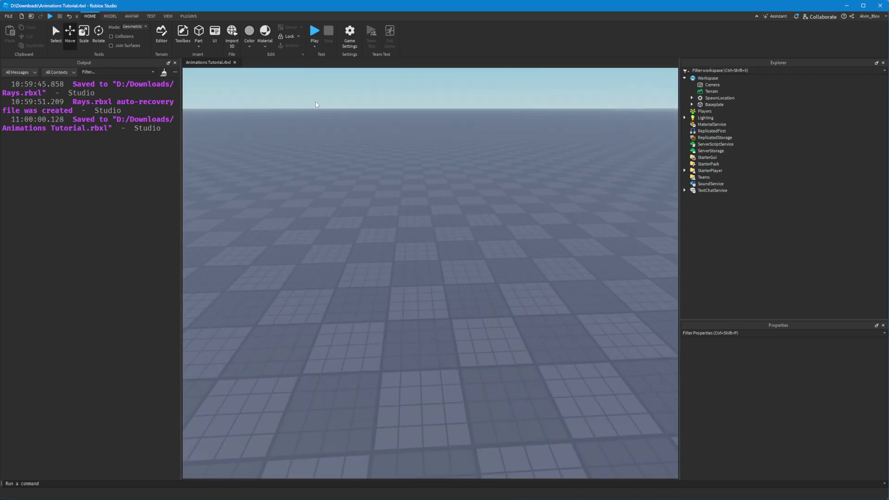
click(133, 16)
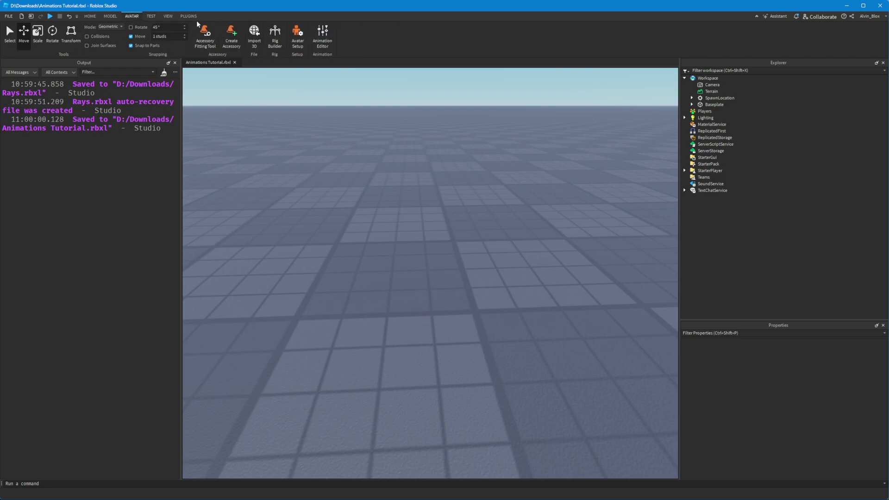
click(275, 35)
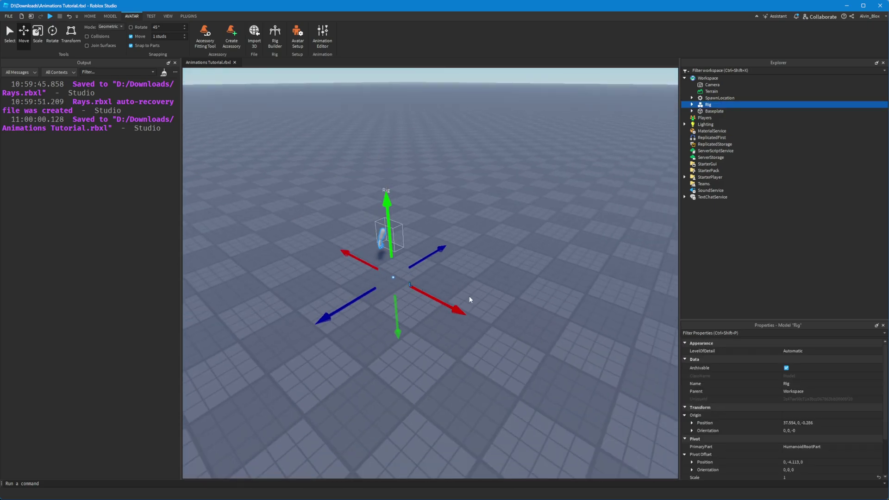
right_drag(470, 296, 476, 267)
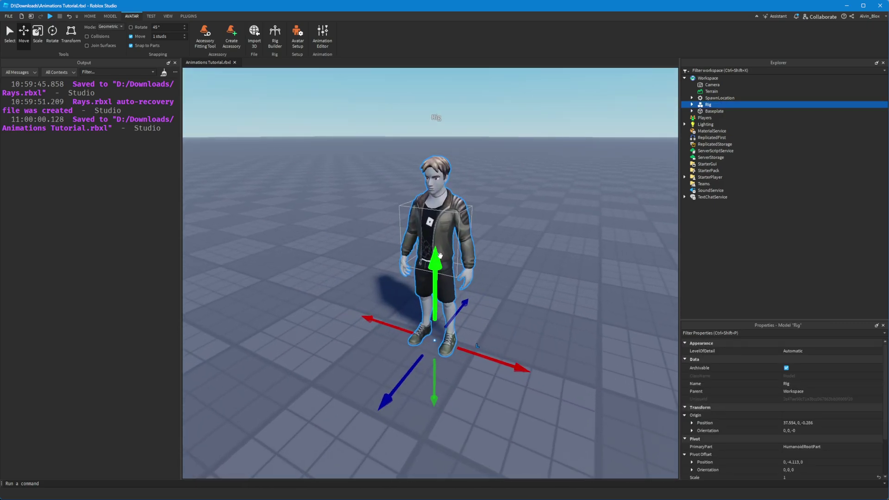
key(Delete)
Generate a masculine R15 Block Avatar rig with the Rig Builder.
click(277, 46)
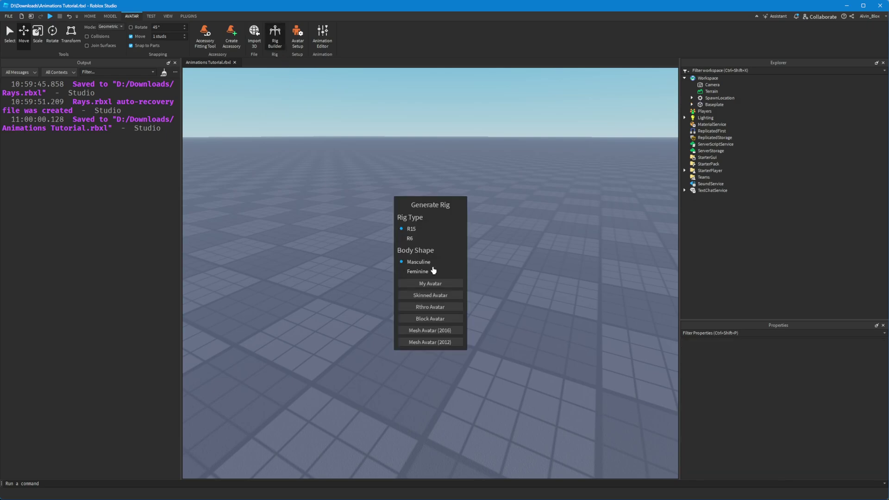
click(446, 318)
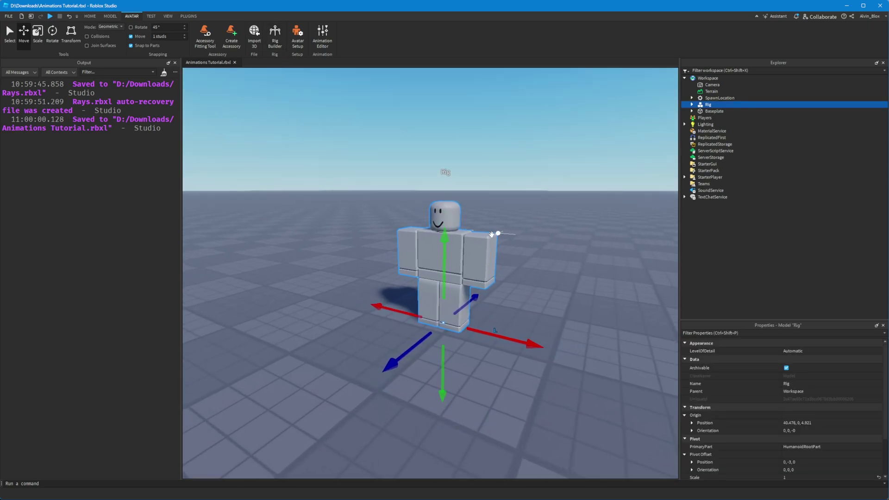
right_drag(491, 235, 550, 218)
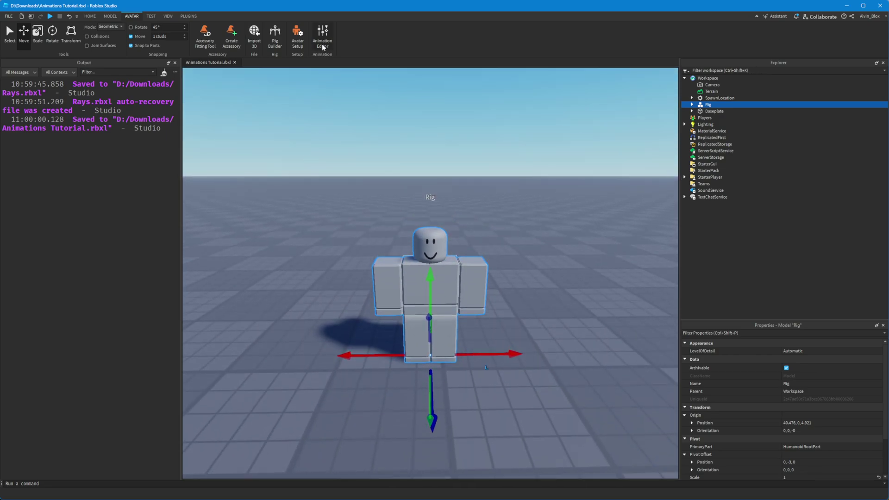
Open the Animation Editor for the block rig and create an animation named Untitled Animation Clip.
click(322, 44)
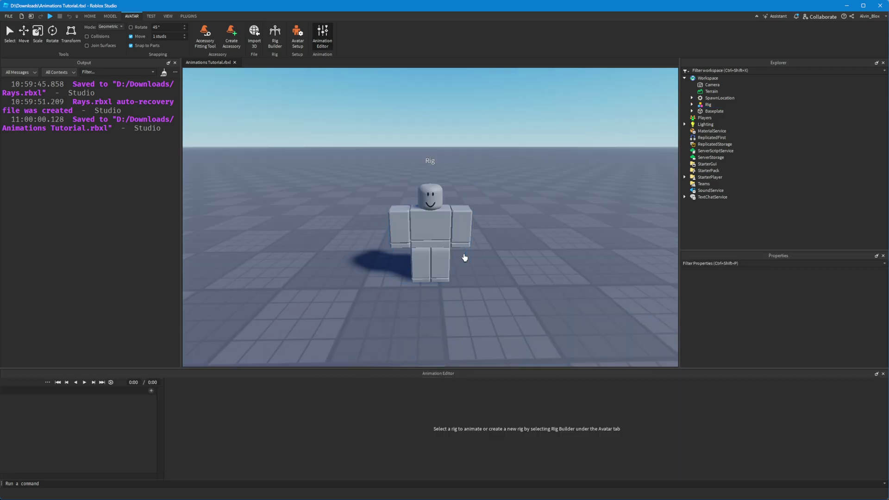
click(427, 229)
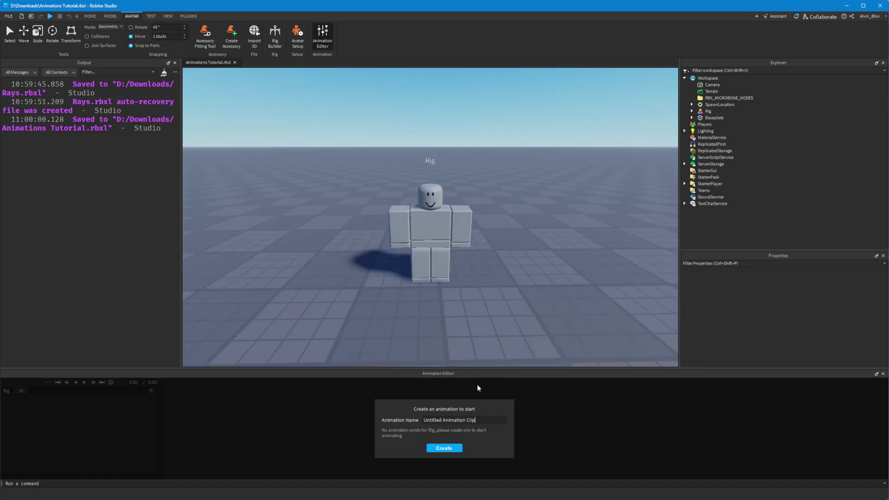
triple_click(467, 420)
click(443, 448)
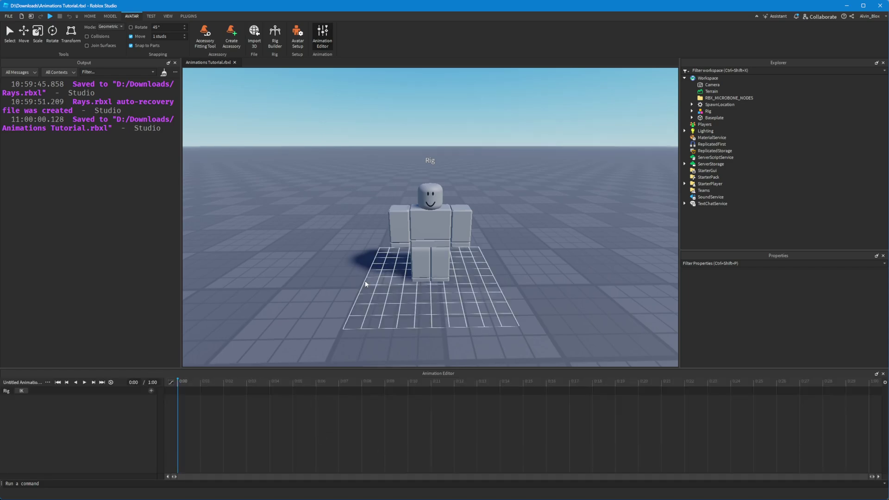
Set the animation's length to 2:00 and turn on looping, with the playhead back at 0:00.
scroll(389, 288, up, 3)
right_drag(412, 274, 371, 277)
scroll(371, 277, down, 3)
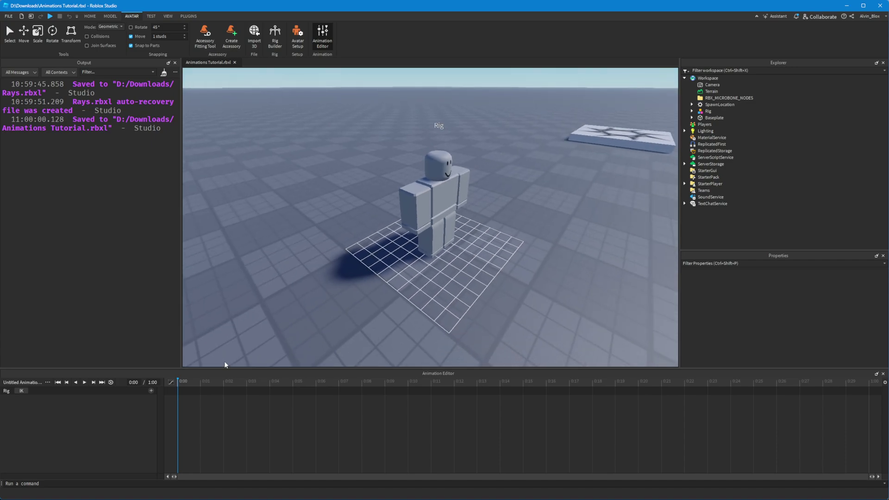
drag(179, 382, 256, 379)
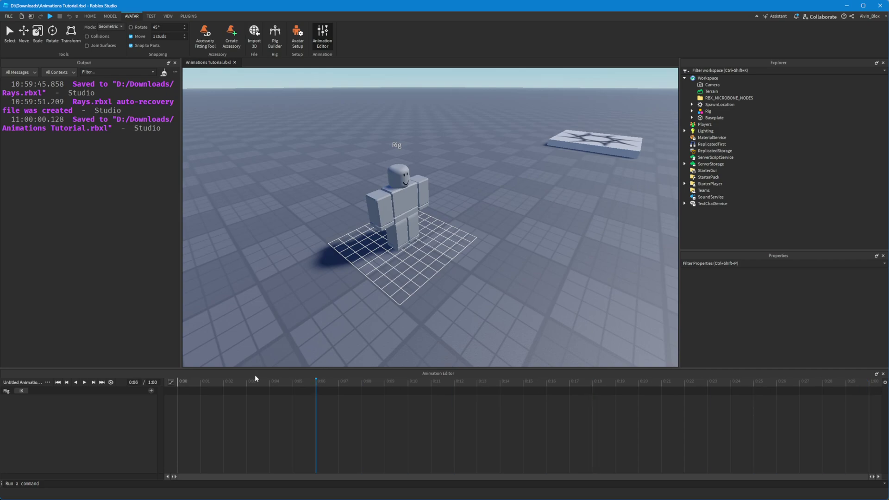
drag(195, 388, 352, 386)
drag(765, 395, 201, 388)
key(Return)
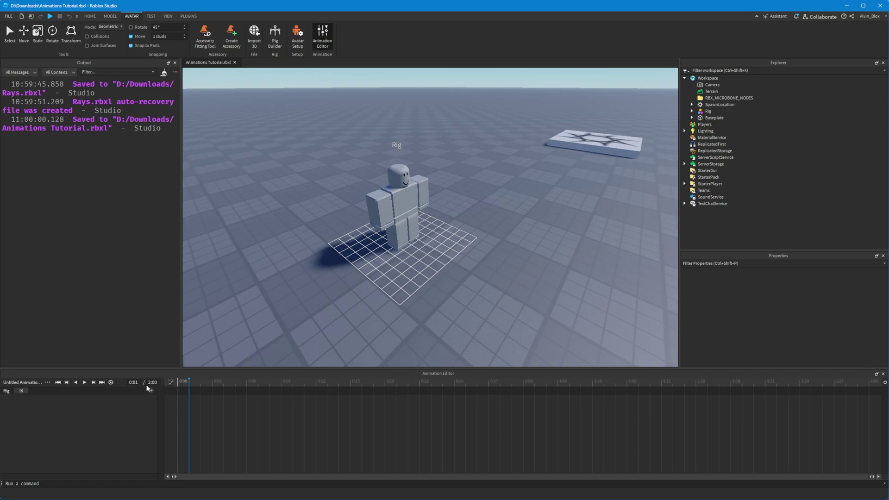
drag(202, 382, 114, 390)
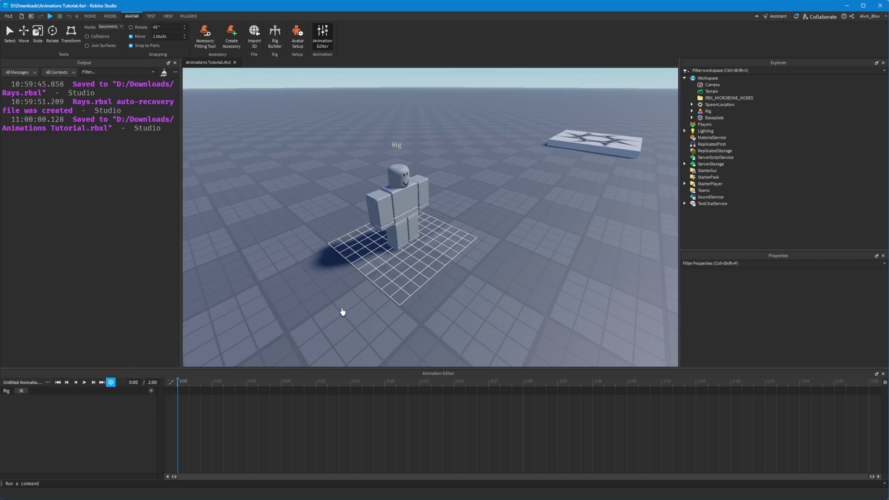
Inspect the rig and its right upper arm from several angles, checking the timeline at 1:00 and 0:00.
scroll(435, 280, up, 5)
scroll(363, 308, down, 5)
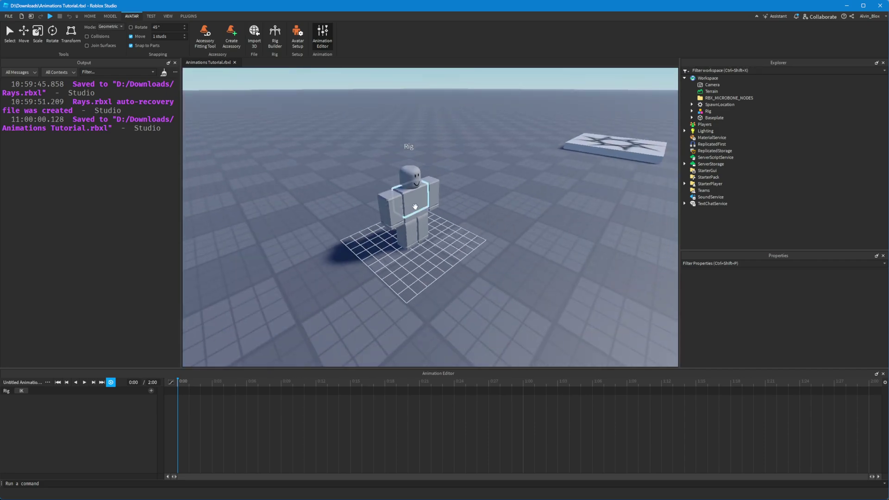
right_drag(424, 204, 451, 208)
scroll(432, 202, up, 3)
scroll(432, 202, up, 2)
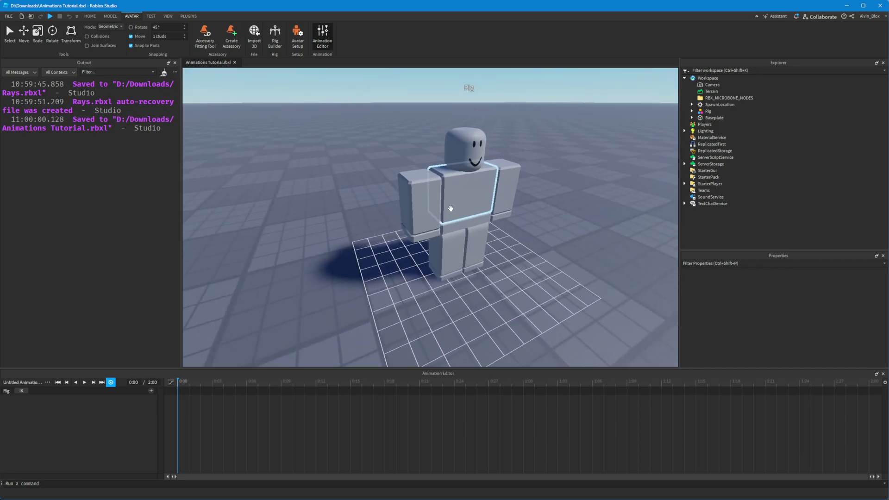
click(417, 194)
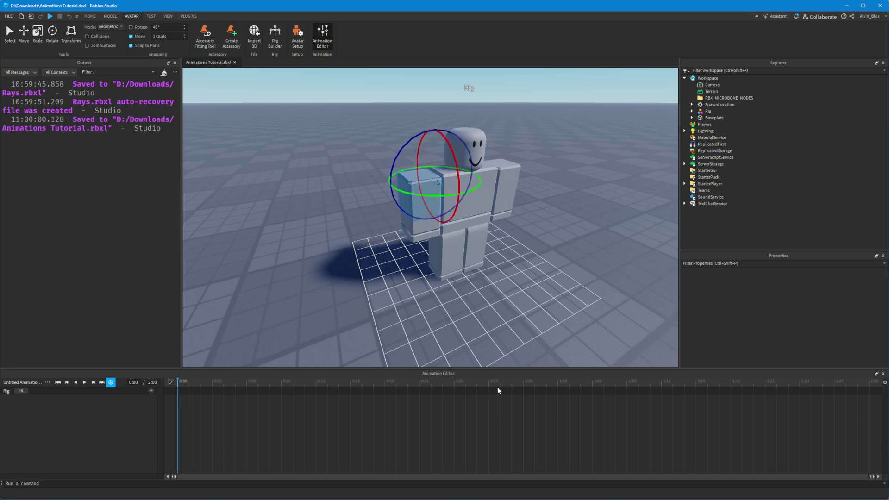
drag(500, 383, 527, 384)
right_drag(471, 282, 472, 282)
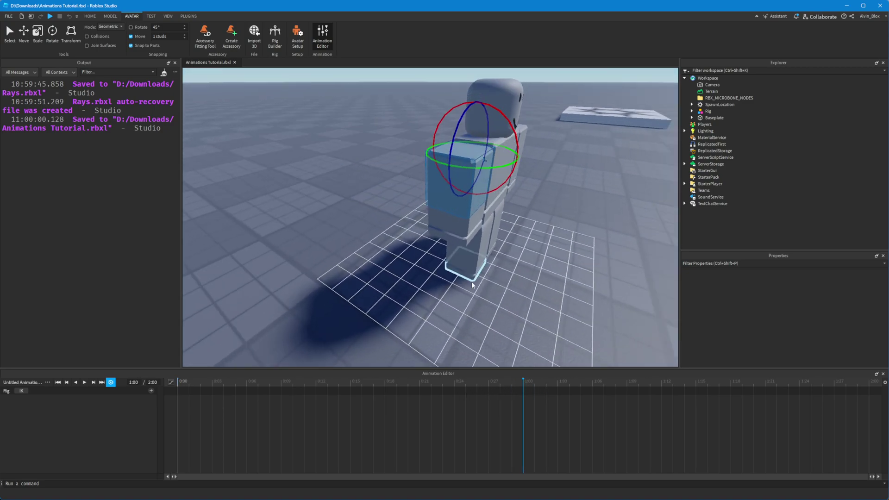
scroll(471, 282, down, 5)
drag(179, 384, 177, 383)
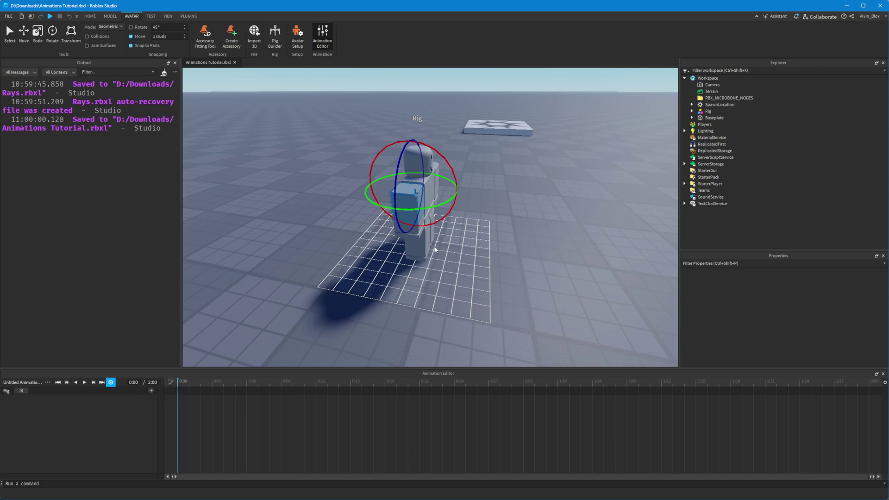
Add animation tracks for all of the rig's body parts.
right_drag(488, 289, 488, 289)
key(w)
click(608, 277)
key(w)
right_drag(608, 279, 608, 279)
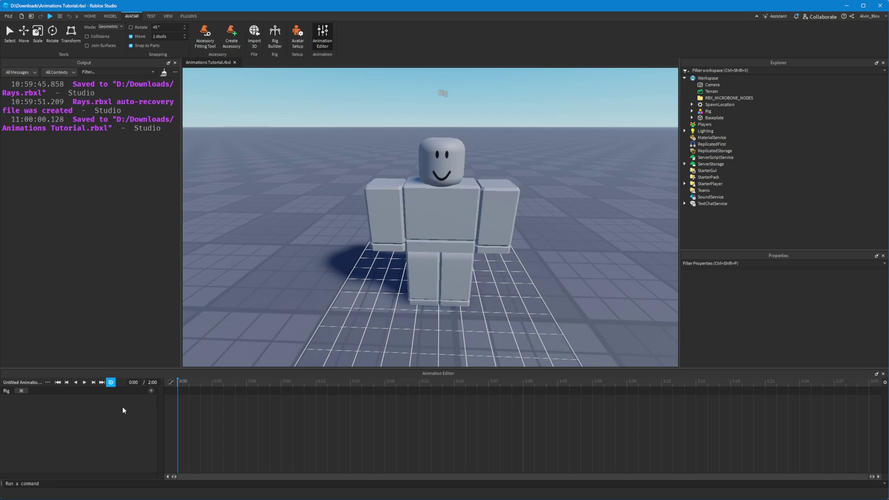
click(151, 392)
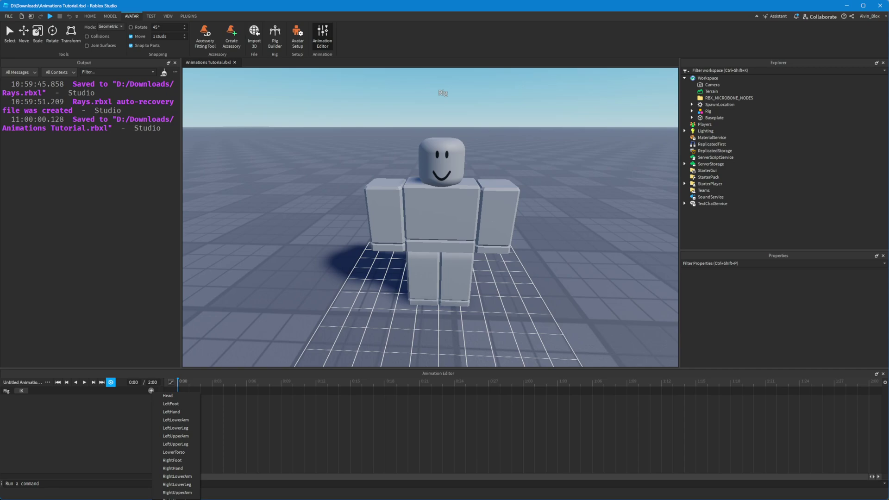
click(176, 498)
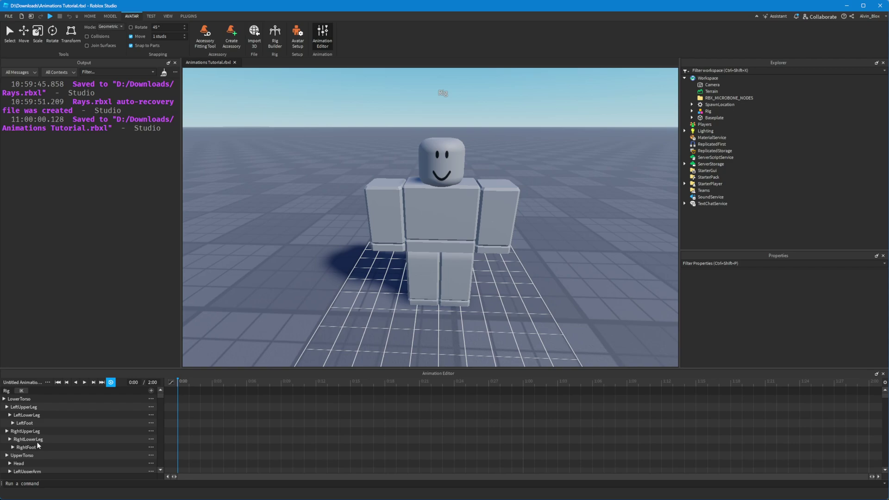
Select the LowerTorso track and the rig's right upper arm, and examine the arm from the side.
click(79, 398)
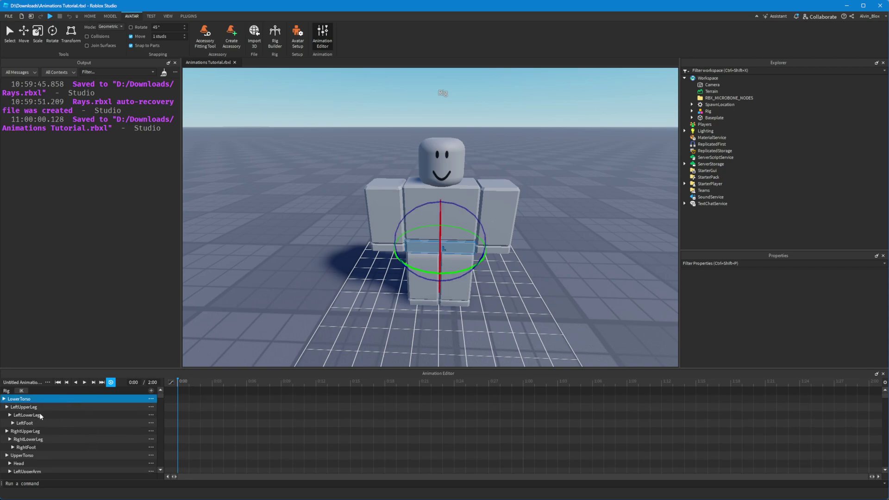
click(376, 203)
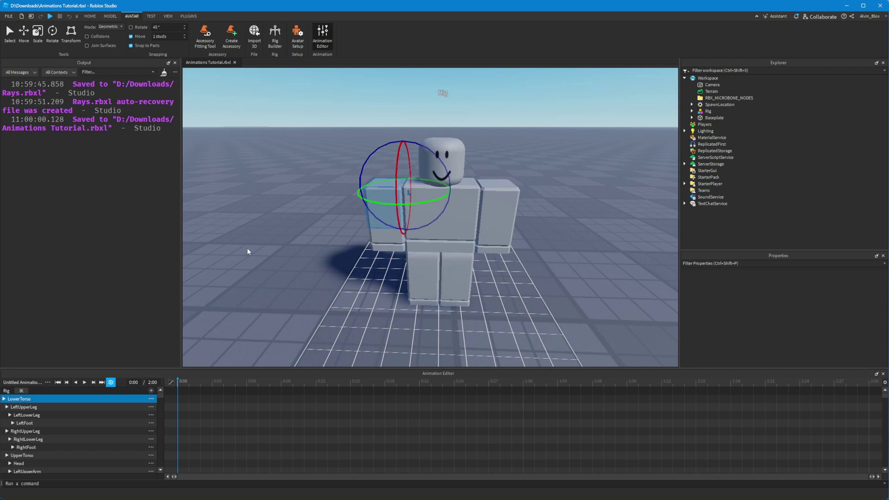
key(a)
right_drag(277, 256, 282, 260)
right_drag(201, 332, 242, 334)
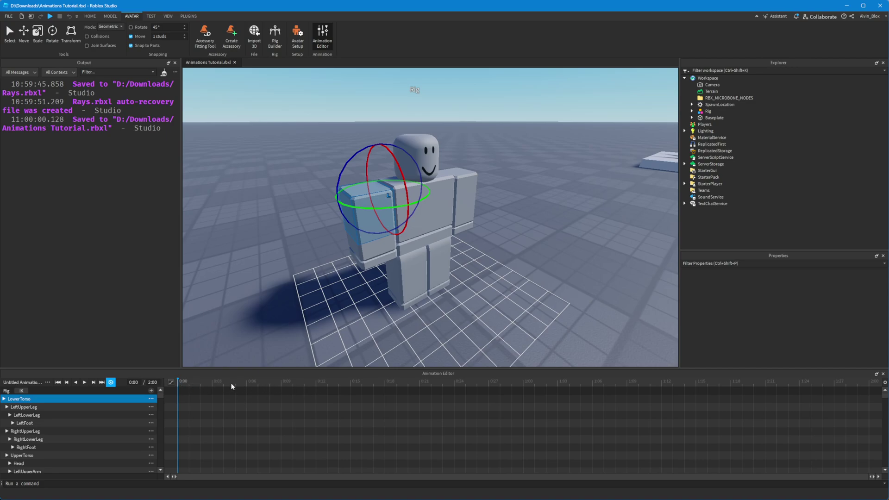
scroll(256, 342, up, 2)
scroll(240, 306, down, 4)
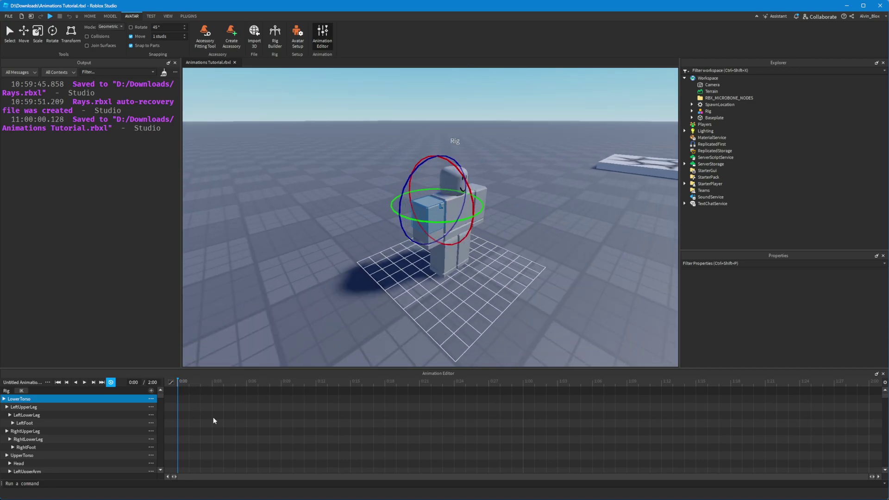
right_drag(346, 266, 409, 288)
scroll(409, 287, up, 3)
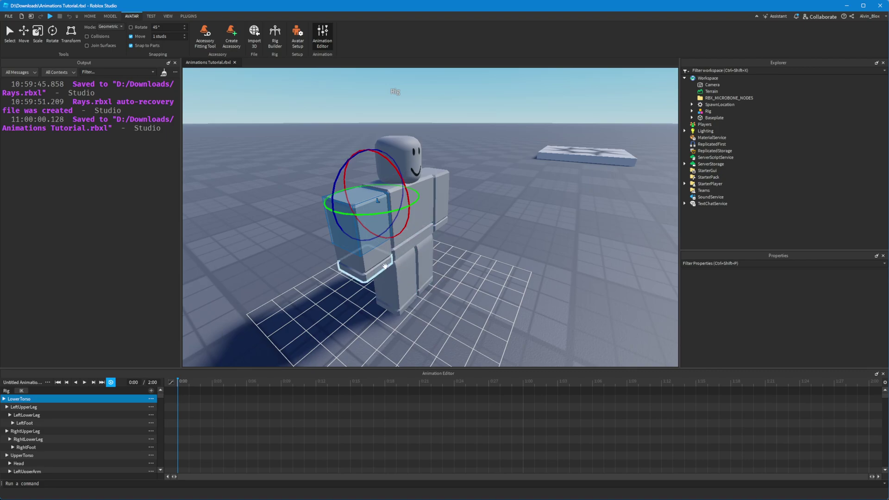
drag(400, 231, 410, 161)
right_drag(465, 192, 466, 193)
click(466, 193)
click(478, 175)
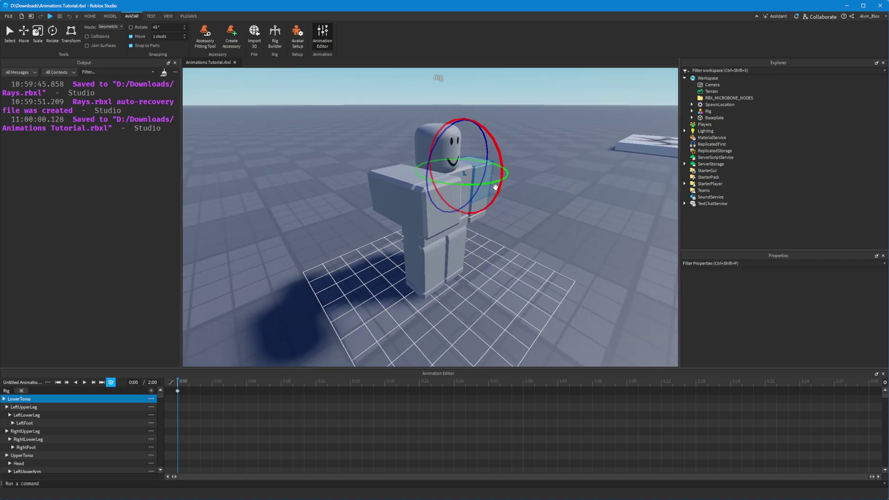
drag(496, 187, 475, 98)
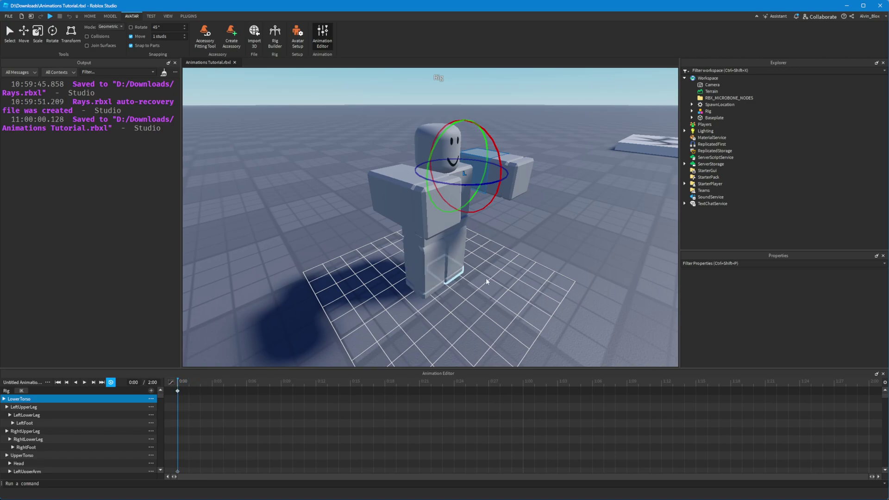
key(ctrl+z)
key(ctrl+z)
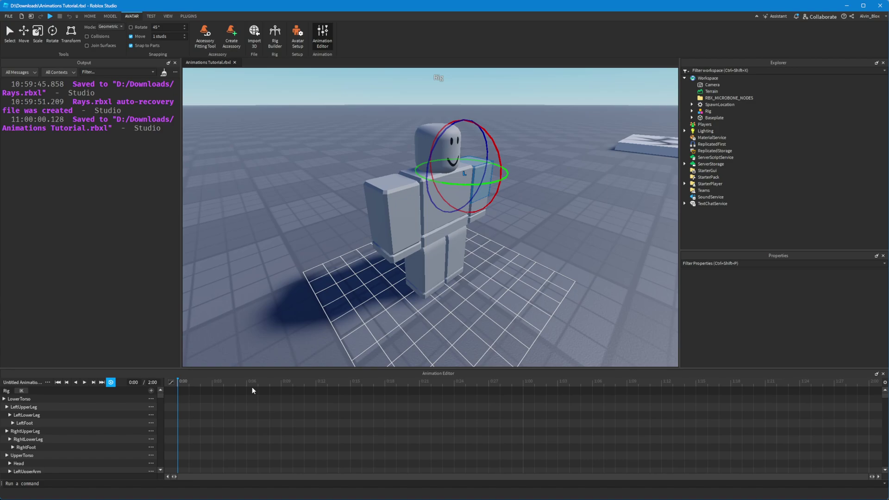
Rotate the rig's right upper arm forward to roughly horizontal at the 1:00 mark.
mouse_move(350, 383)
mouse_down()
mouse_move(391, 385)
mouse_move(308, 384)
mouse_move(362, 381)
mouse_up()
drag(421, 383, 523, 385)
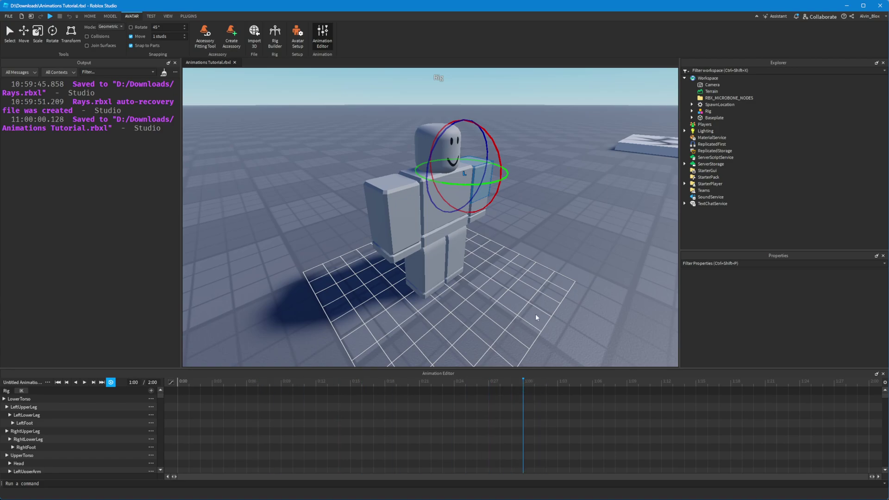
click(388, 211)
drag(431, 220, 451, 138)
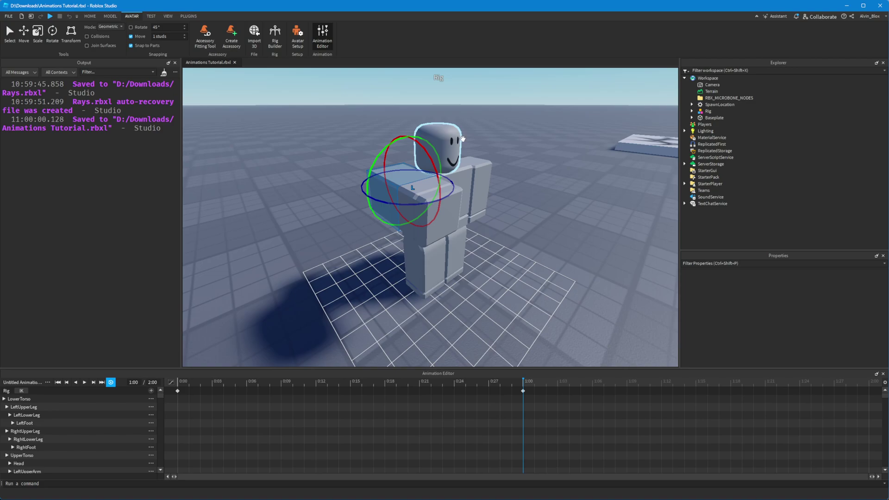
Select the rig's left upper arm and examine the segments of that arm from the side.
right_drag(488, 162, 488, 162)
key(d)
click(398, 182)
key(d)
right_drag(447, 203, 515, 218)
right_drag(514, 260, 471, 169)
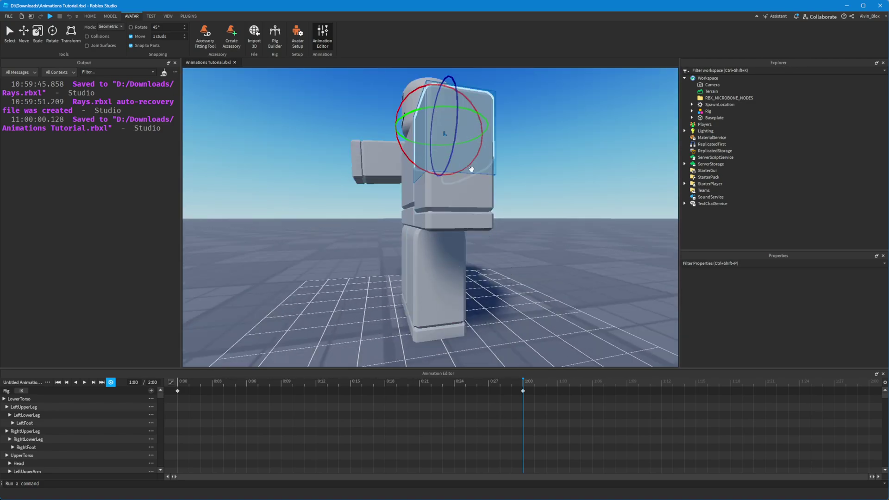
right_drag(527, 207, 550, 189)
scroll(77, 446, down, 6)
scroll(77, 446, up, 6)
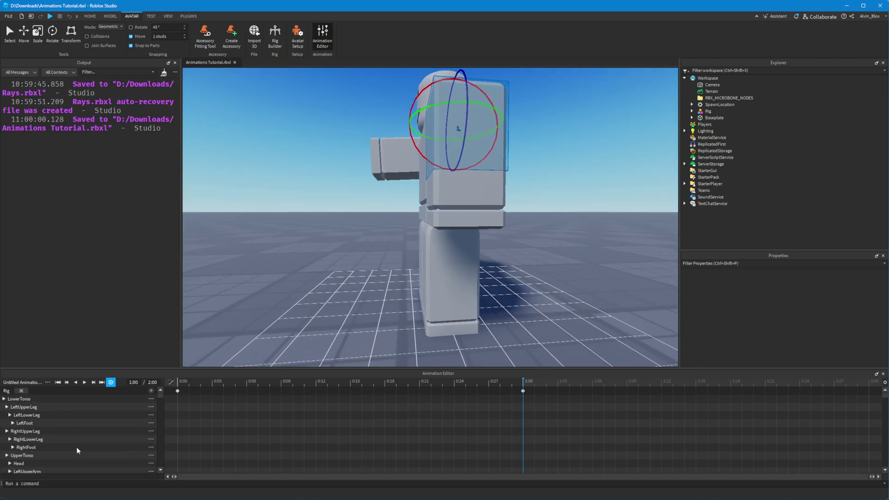
click(511, 152)
click(491, 176)
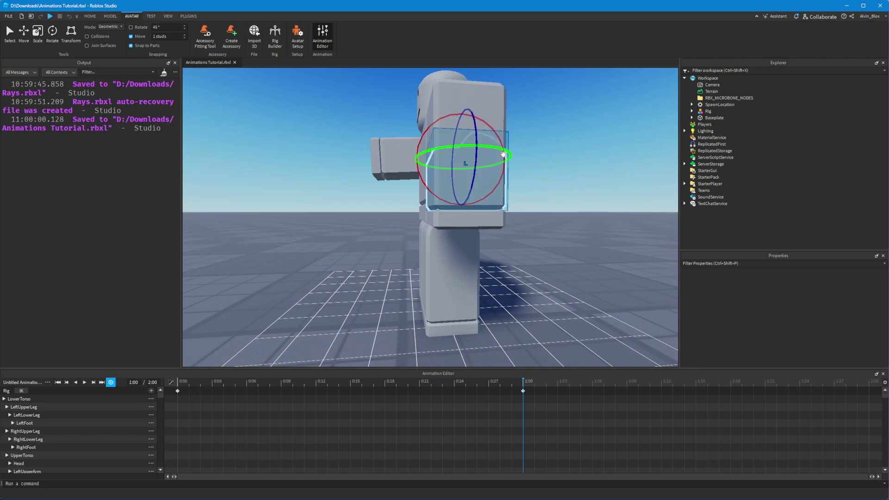
click(490, 96)
Examine the rig's pose from the front and look through the track list for the arm tracks.
right_drag(481, 207, 481, 208)
key(e)
key(a)
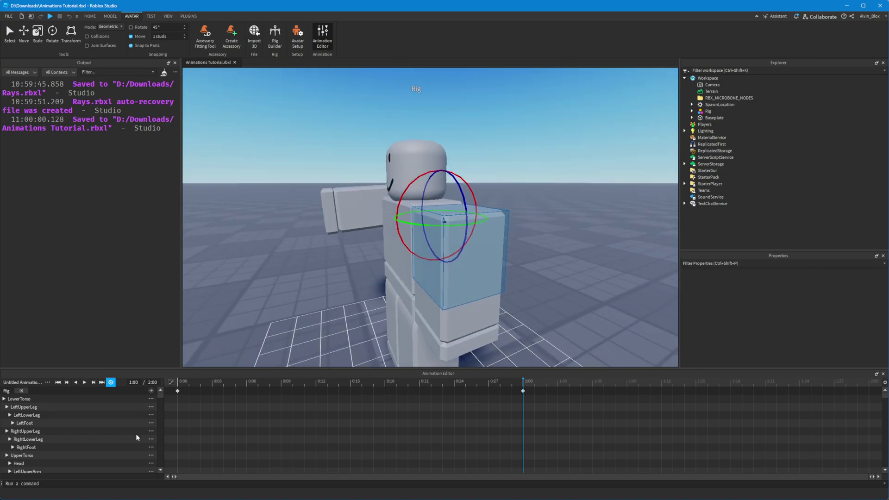
scroll(132, 431, down, 2)
scroll(258, 294, up, 3)
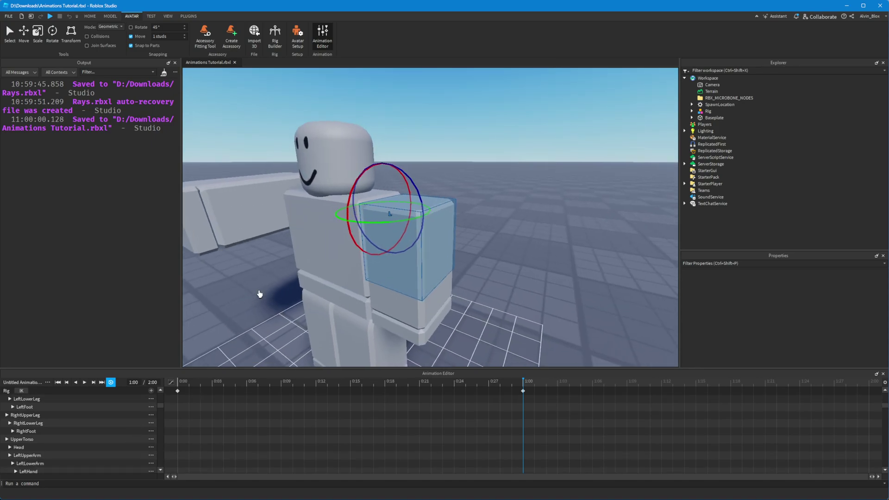
scroll(259, 294, down, 2)
scroll(259, 294, up, 3)
scroll(260, 294, down, 5)
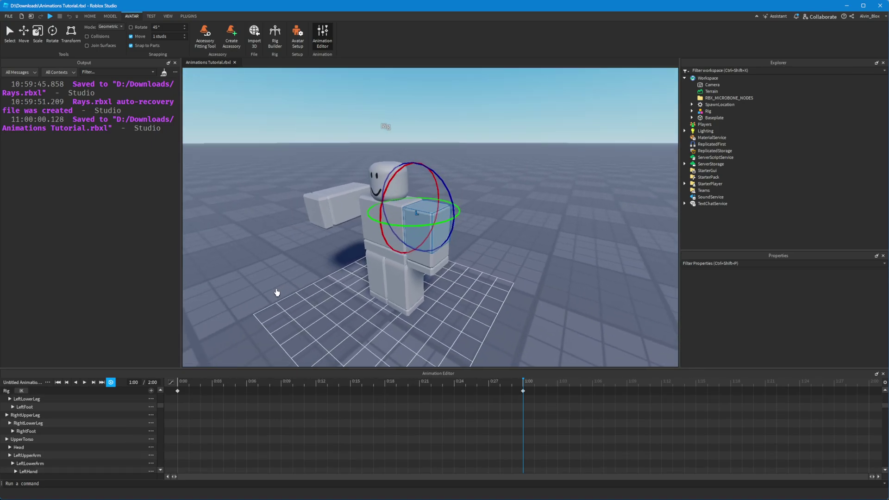
scroll(133, 394, down, 2)
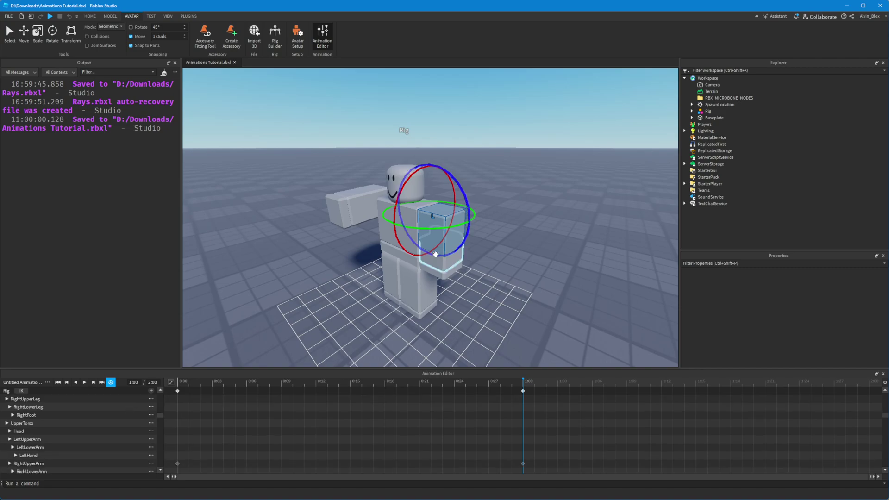
Rotate the rig's left upper arm forward to roughly horizontal at the 1:00 mark.
key(d)
right_drag(482, 244, 466, 200)
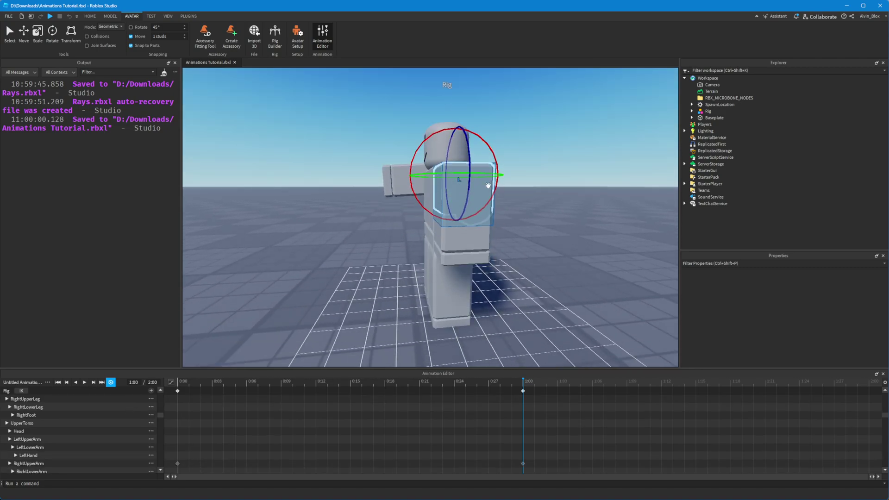
drag(471, 133, 520, 199)
Try bending the rig's left lower arm at the elbow at the 1:00 mark, and undo the rotation.
click(382, 183)
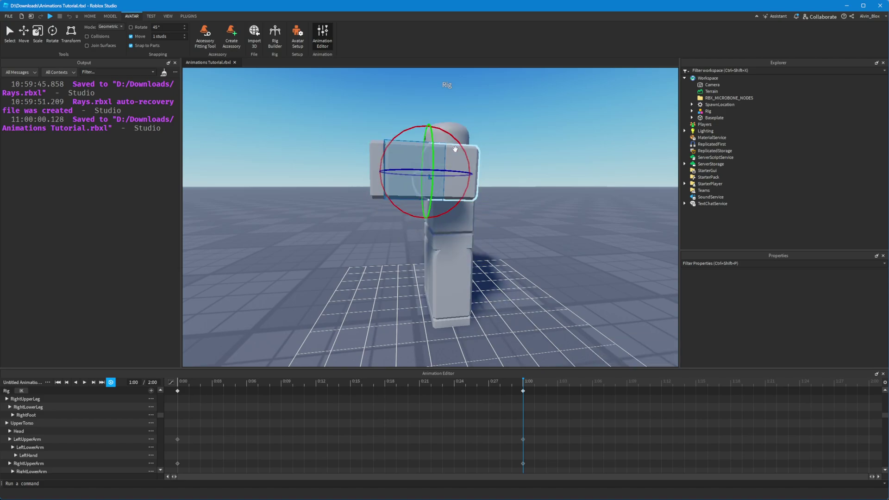
mouse_move(460, 147)
mouse_down()
mouse_move(450, 127)
mouse_move(461, 141)
mouse_up()
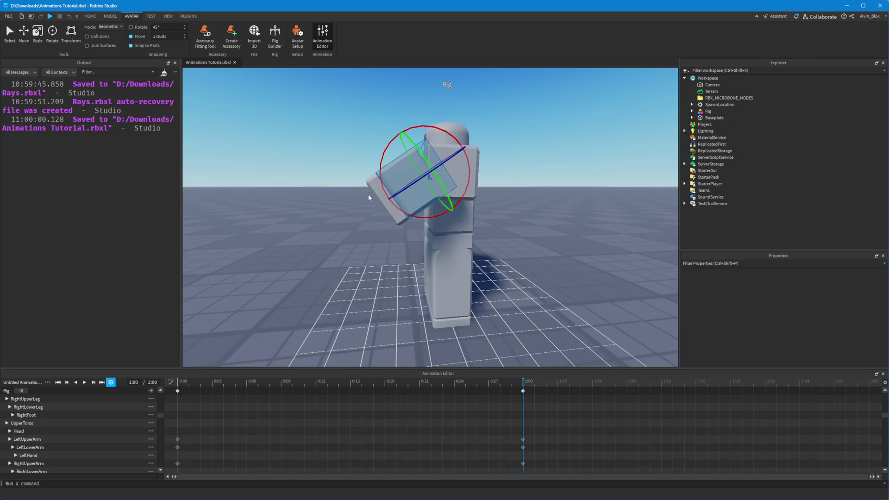
mouse_move(370, 184)
right_down()
mouse_move(402, 171)
mouse_move(478, 182)
mouse_move(393, 202)
mouse_move(381, 178)
right_up()
key(ctrl+z)
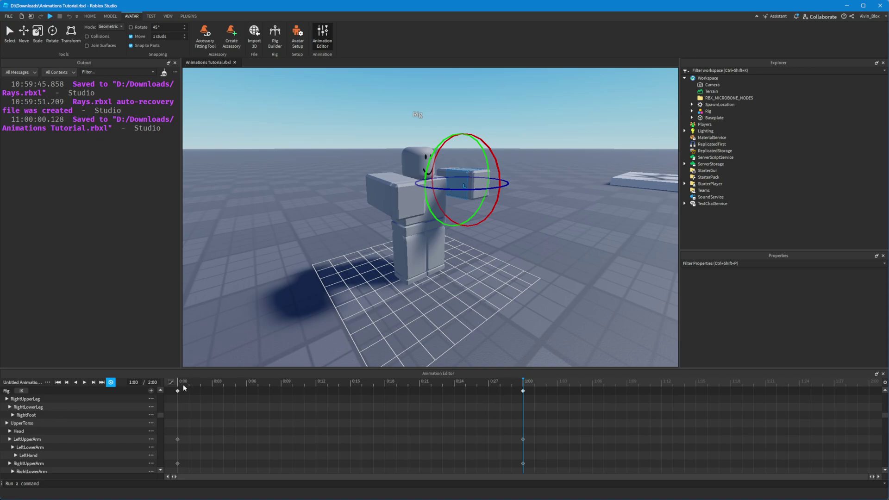
Scrub the timeline between 0:00 and 1:00 and play the animation to preview the arm movement.
drag(184, 387, 531, 380)
drag(316, 391, 177, 384)
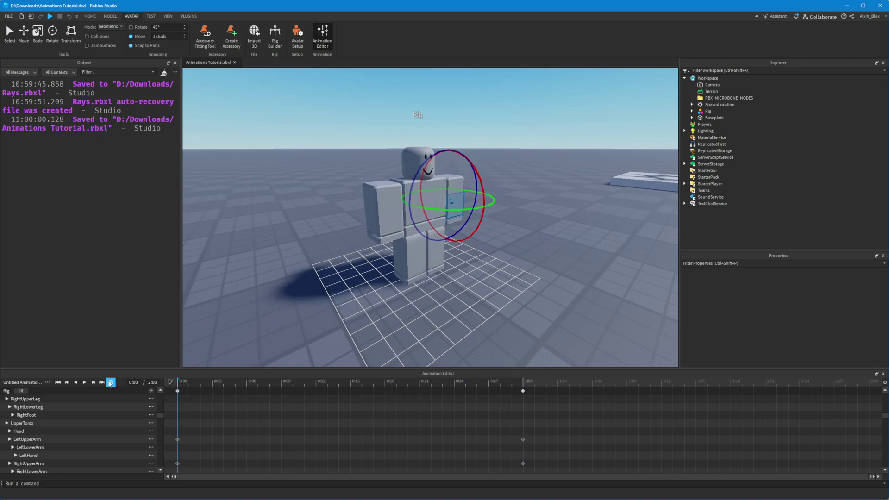
click(84, 383)
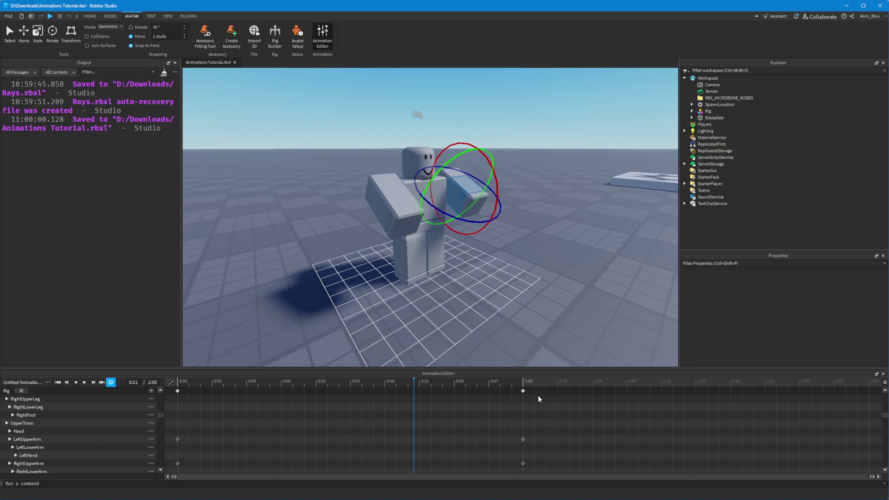
click(85, 382)
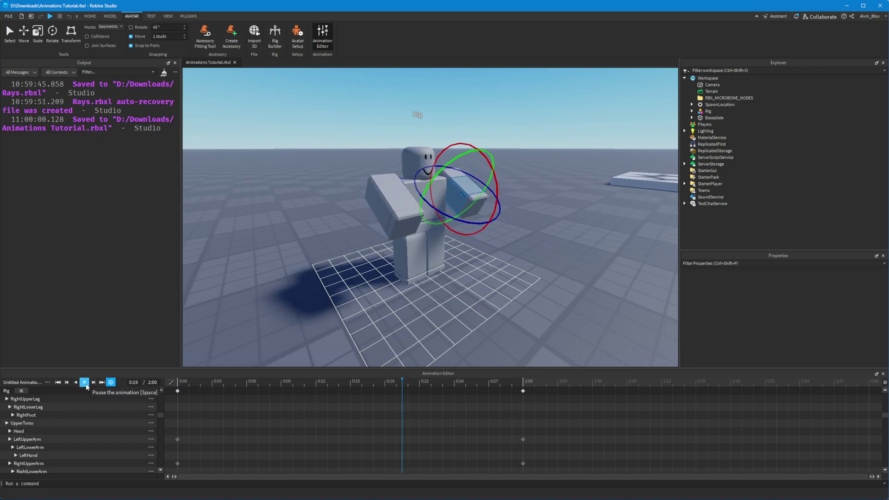
click(84, 383)
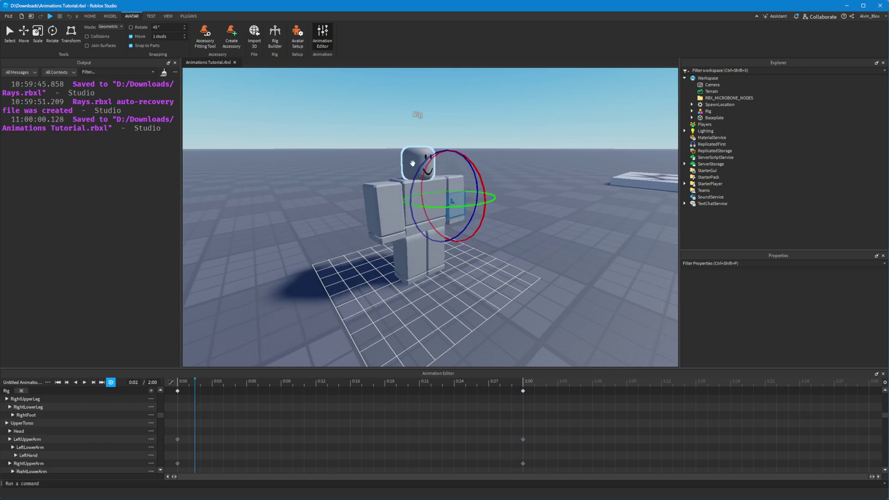
Try rotating the rig's left lower arm at the 2:00 mark, and undo the rotation.
drag(742, 389, 869, 385)
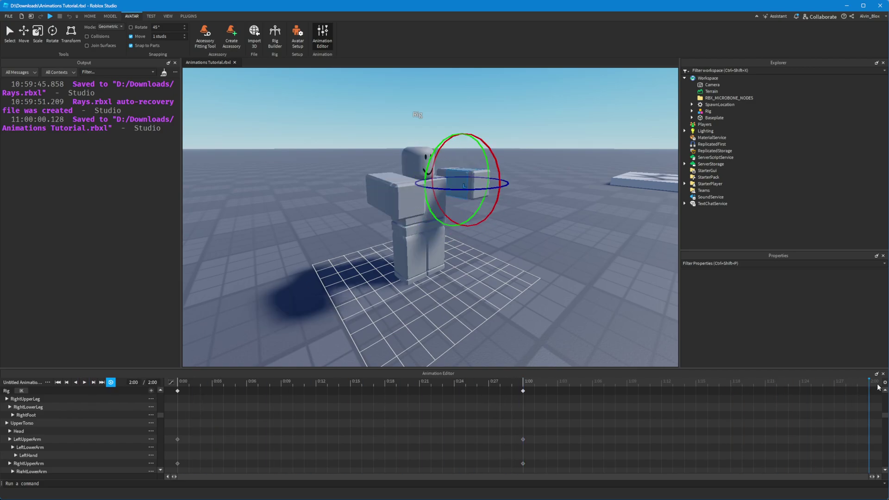
right_drag(552, 284, 552, 285)
key(s)
key(a)
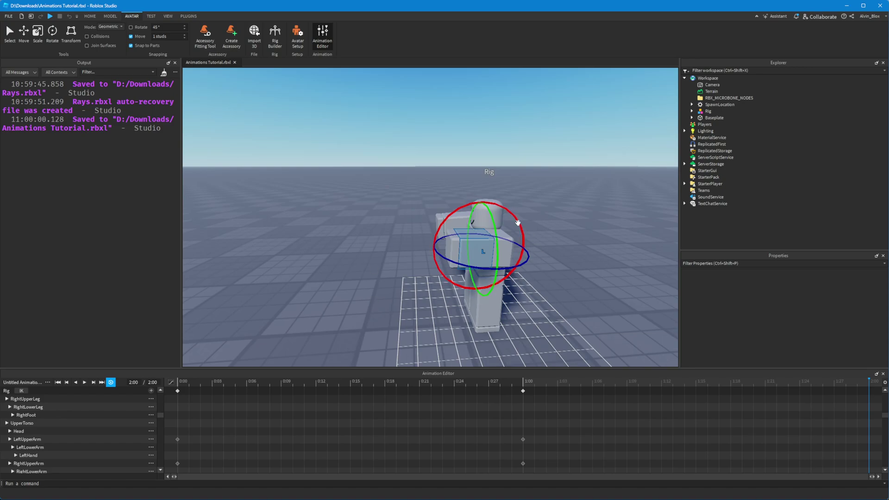
drag(518, 225, 451, 214)
key(ctrl+z)
click(508, 240)
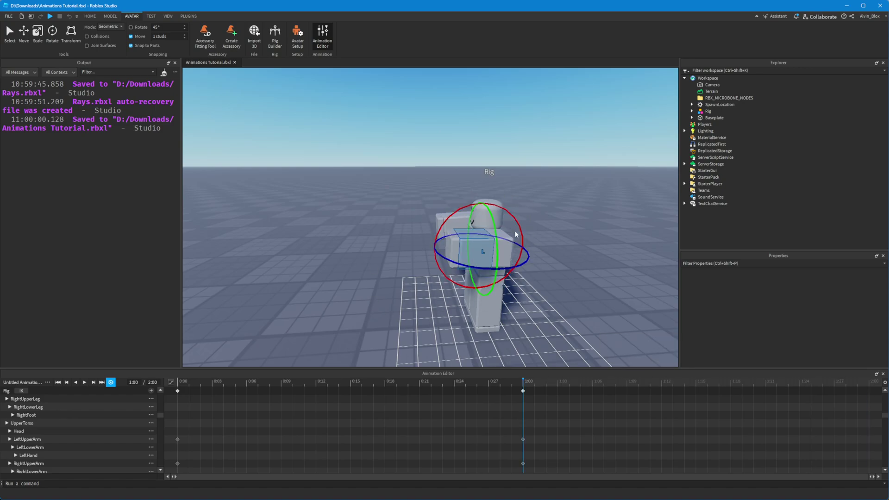
right_drag(432, 337, 432, 336)
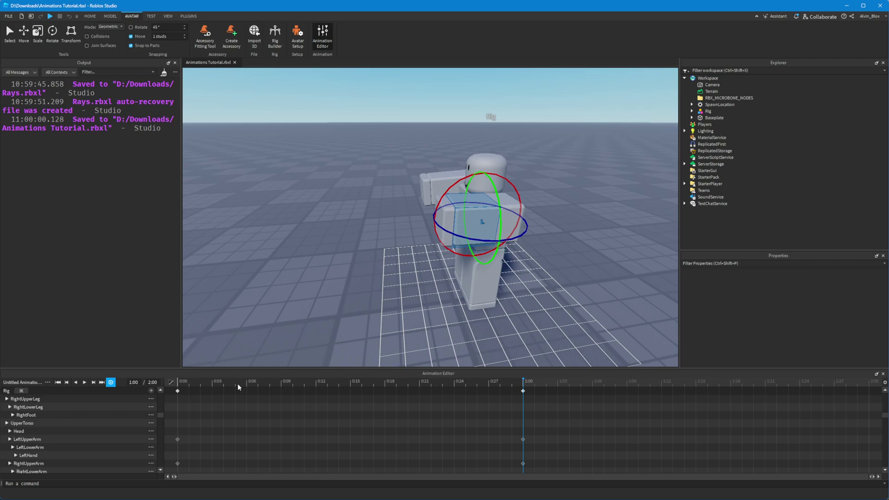
Copy the rig's keyframes at 0:00 and paste them at the 2:00 mark.
right_click(177, 392)
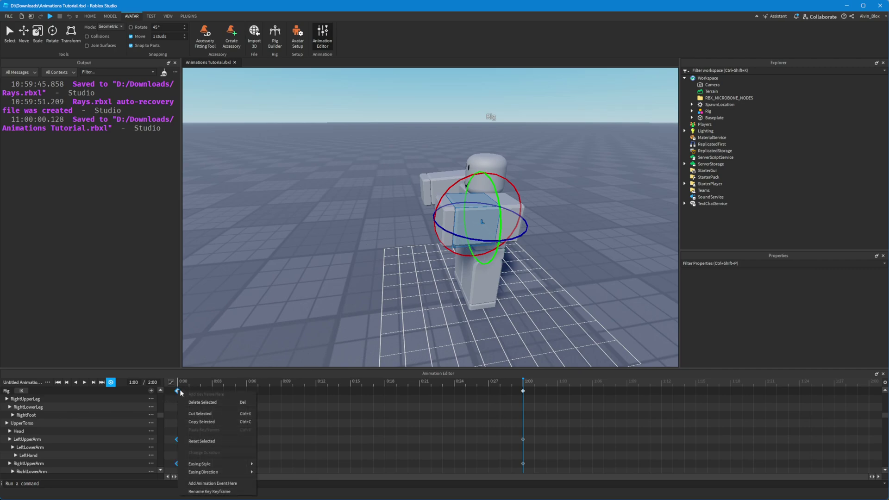
click(208, 425)
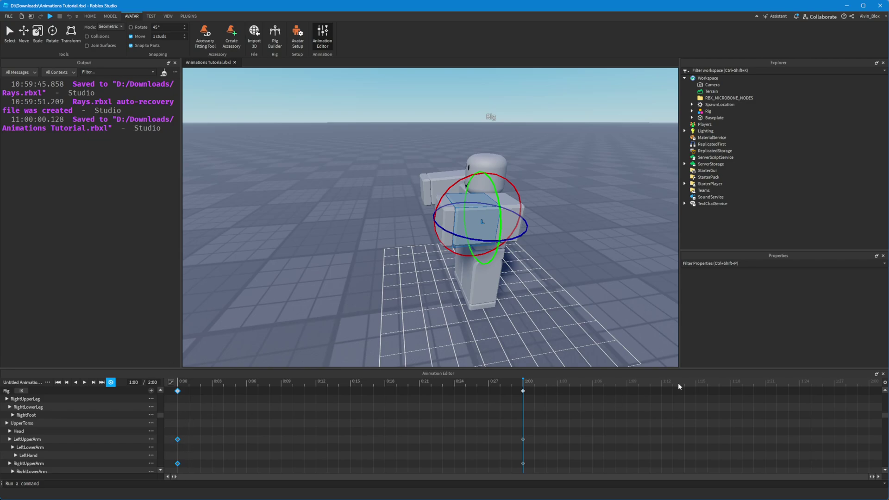
click(869, 382)
right_click(872, 392)
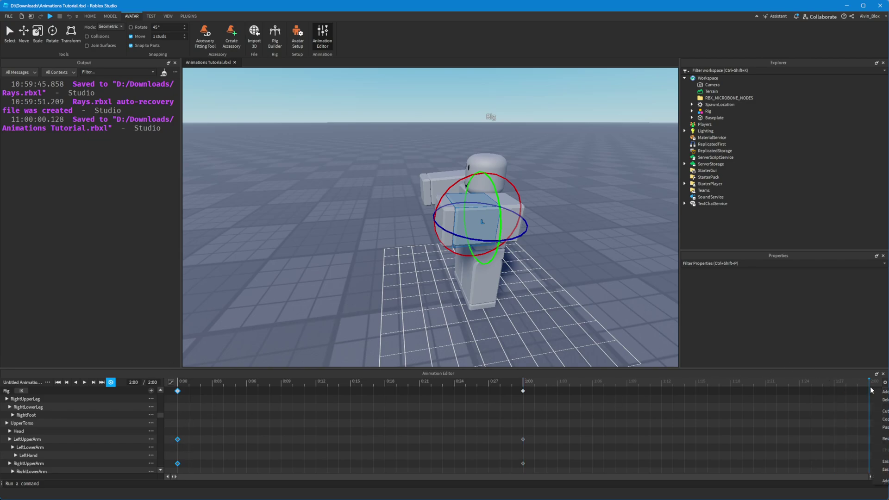
click(882, 427)
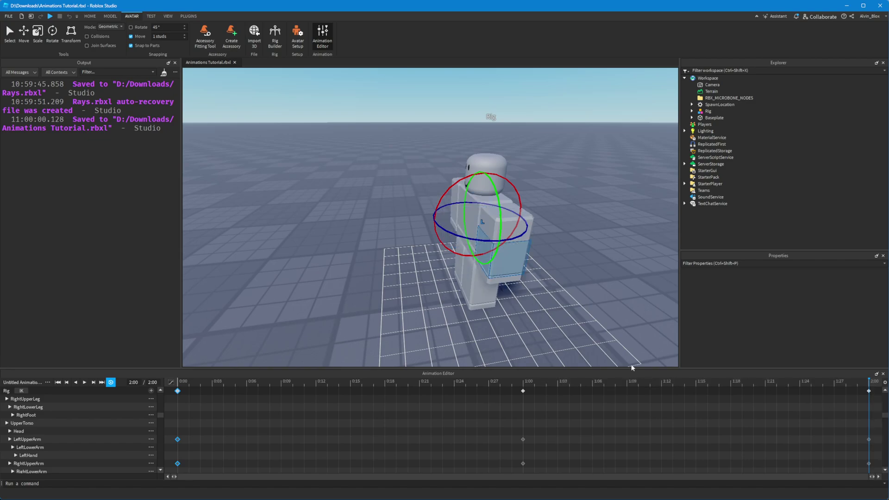
Scrub through the timeline up to 2:00 and play the full looping animation.
drag(431, 381, 879, 393)
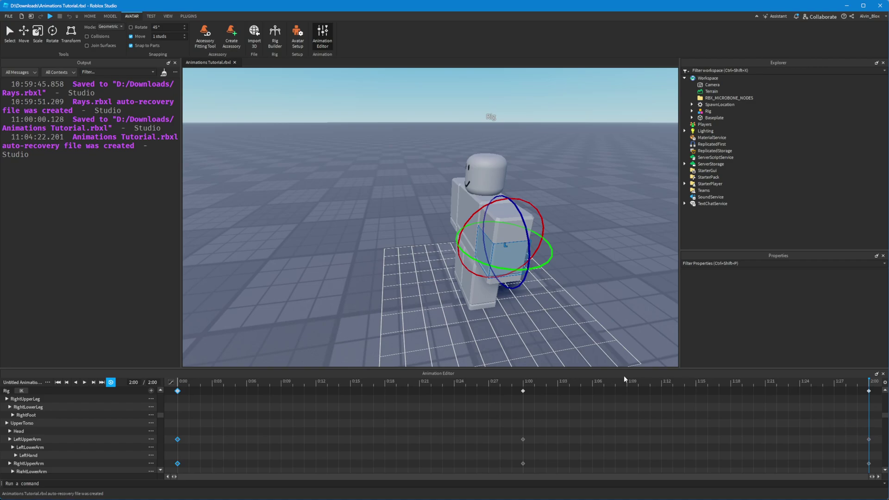
click(84, 382)
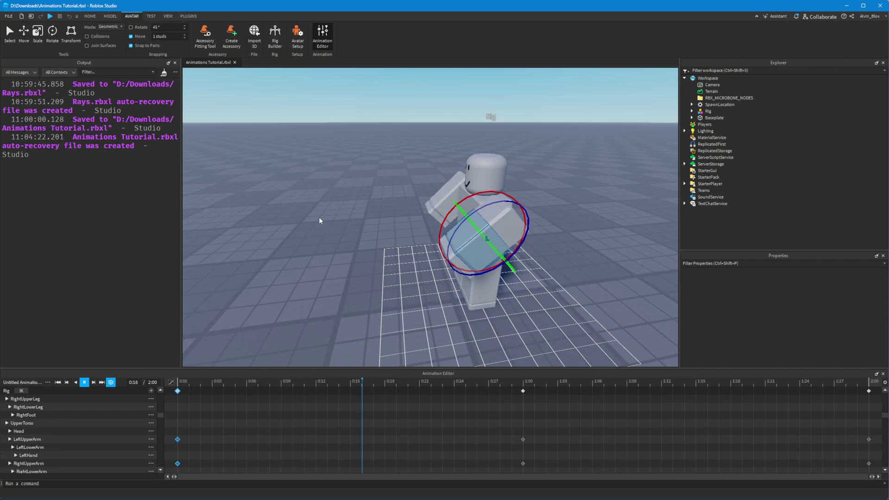
click(84, 382)
Move the playhead to 0:13 and select the rig's lower torso.
click(328, 384)
scroll(362, 301, up, 5)
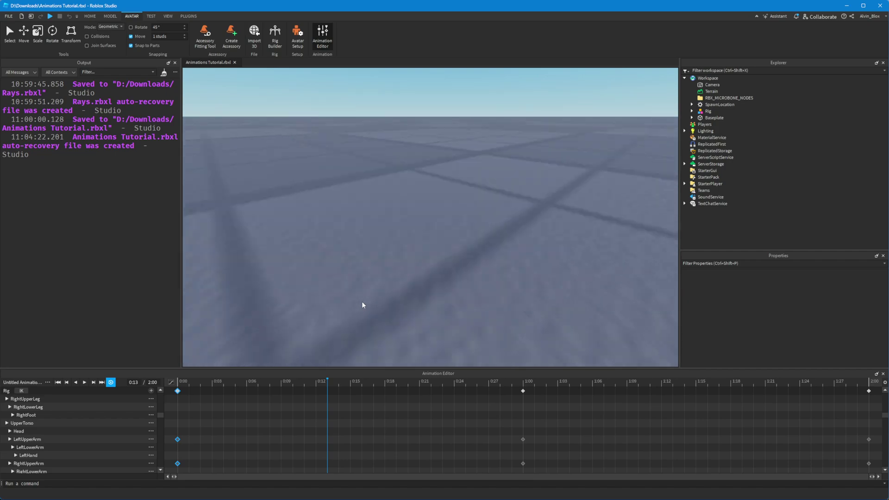
right_drag(362, 301, 391, 275)
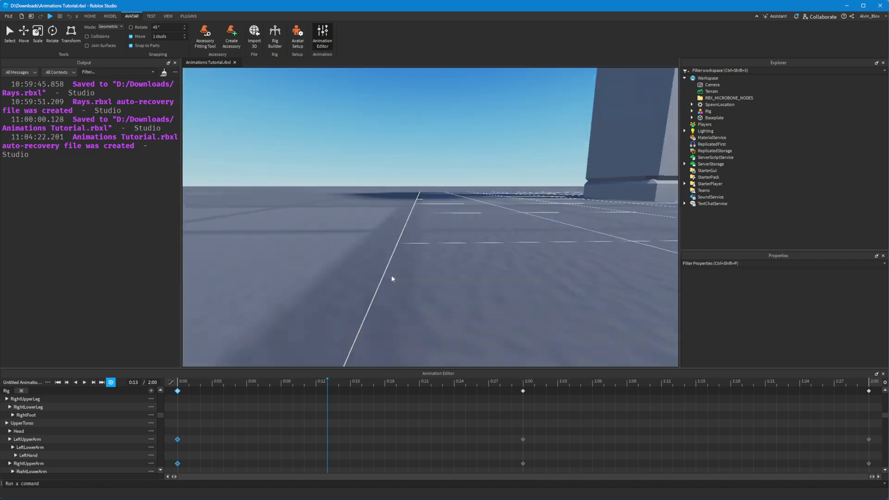
key(f)
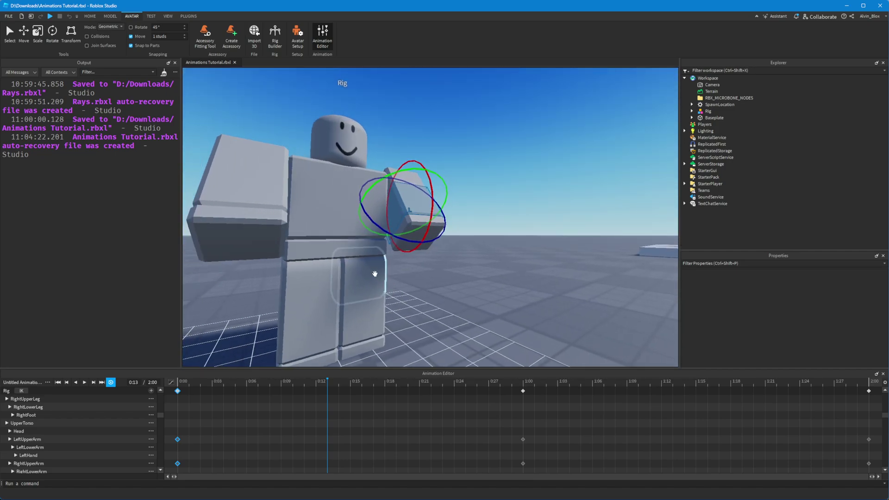
right_drag(345, 251, 380, 245)
key(a)
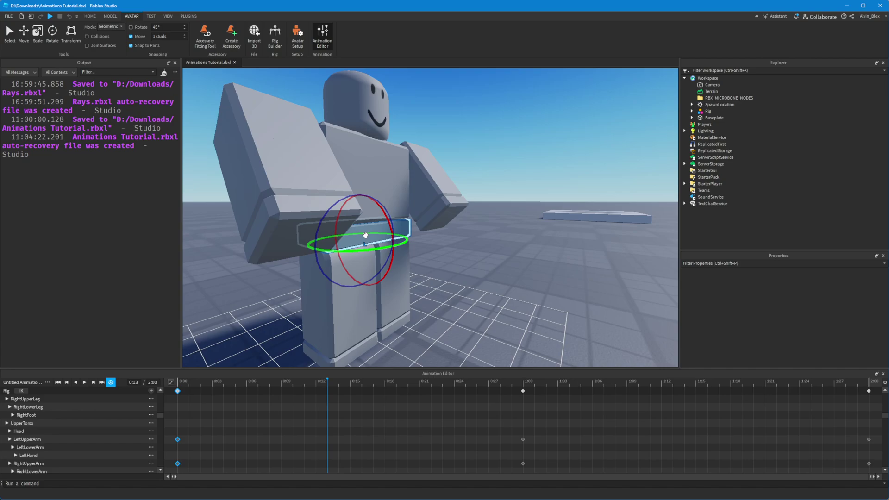
Try rotating the rig's lower torso at the 0:13 mark, and undo the rotation.
scroll(88, 437, up, 2)
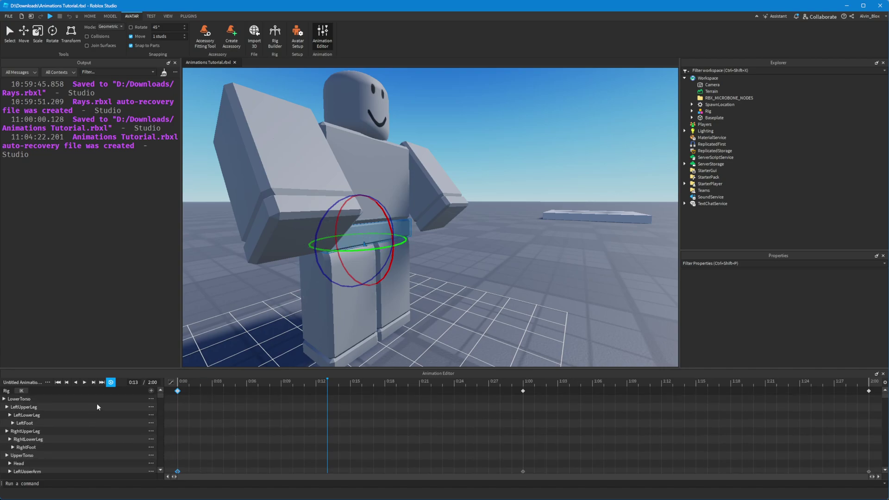
scroll(247, 315, down, 1)
right_drag(386, 207, 409, 242)
drag(405, 221, 412, 237)
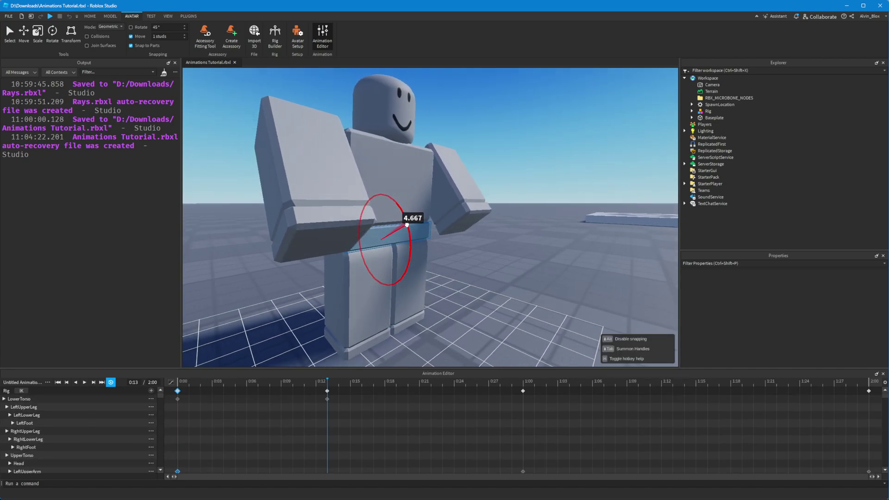
key(ctrl+z)
Rotate the rig's upper torso slightly to key it at 0:13 and 1:18.
click(401, 174)
mouse_move(397, 187)
mouse_down()
mouse_move(405, 260)
mouse_move(402, 192)
mouse_up()
click(731, 382)
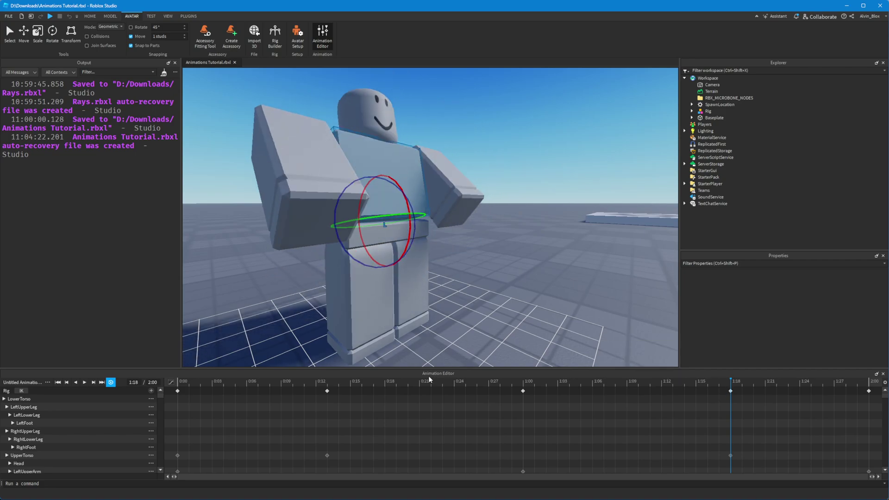
Rotate the rig's upper torso into different poses at 0:19, 0:23 and 0:27.
click(396, 382)
drag(406, 232, 406, 144)
click(442, 383)
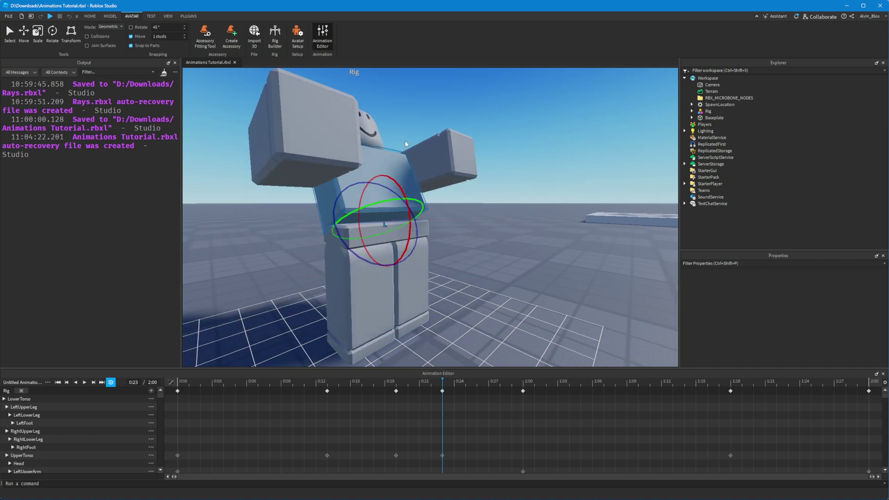
click(488, 381)
mouse_move(407, 234)
mouse_down()
mouse_move(407, 248)
mouse_move(406, 218)
mouse_move(422, 224)
mouse_move(402, 230)
mouse_up()
Turn the rig's upper torso at 1:06 and tilt it strongly sideways at 1:14.
click(593, 383)
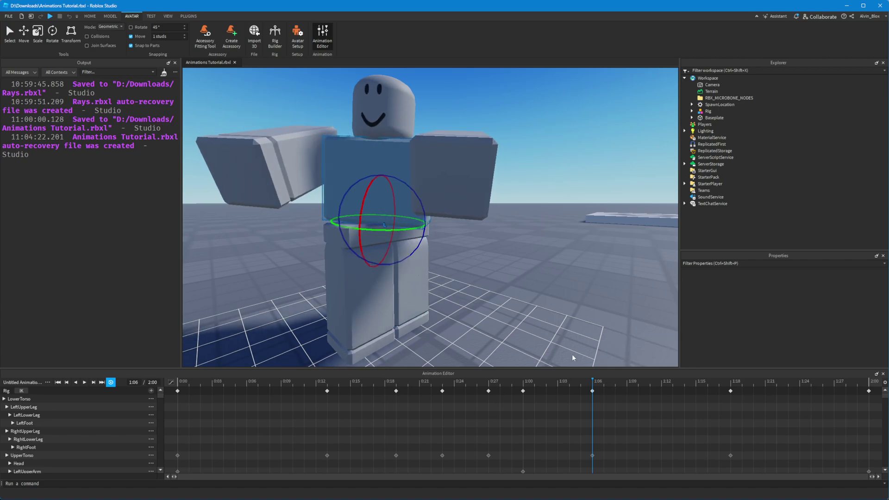
click(661, 382)
drag(661, 386, 684, 385)
drag(348, 258, 412, 277)
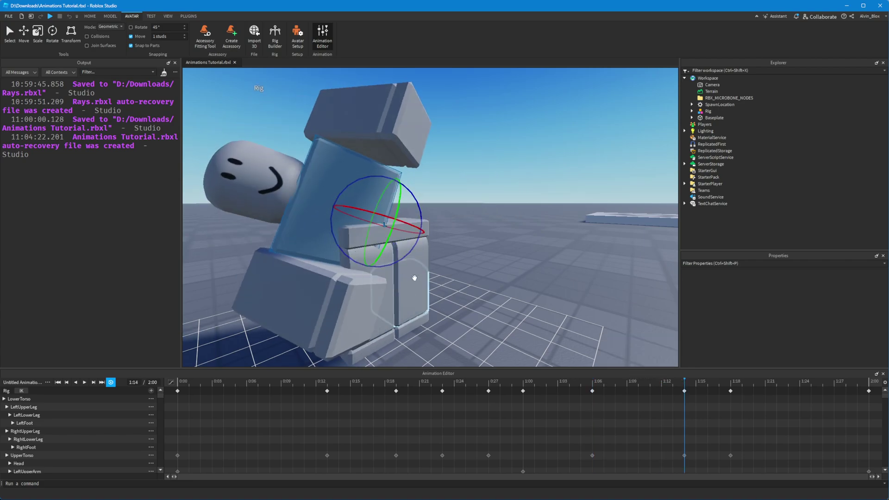
Rotate the rig's upper torso into a new pose at 1:24 to add a keyframe there.
scroll(481, 267, down, 3)
right_drag(477, 264, 482, 267)
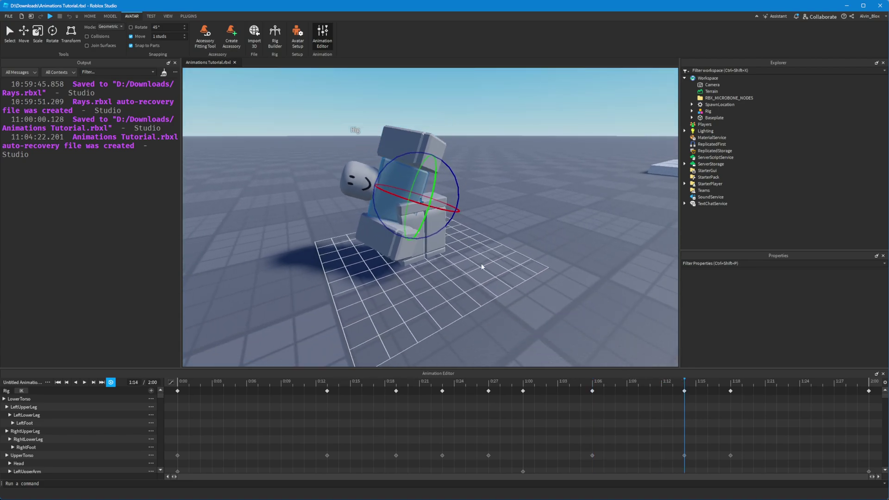
scroll(481, 267, down, 2)
drag(787, 385, 799, 385)
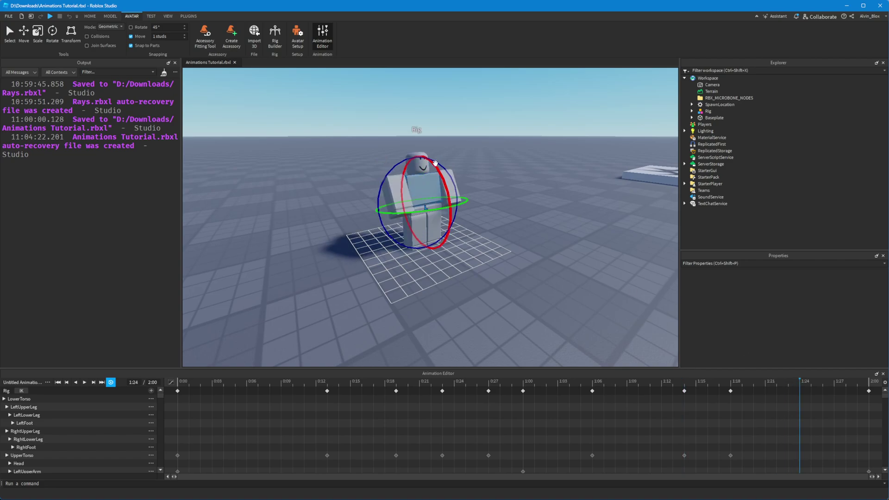
drag(441, 161, 470, 182)
click(272, 353)
Preview the looping animation on the rig and stop the playback.
key(s)
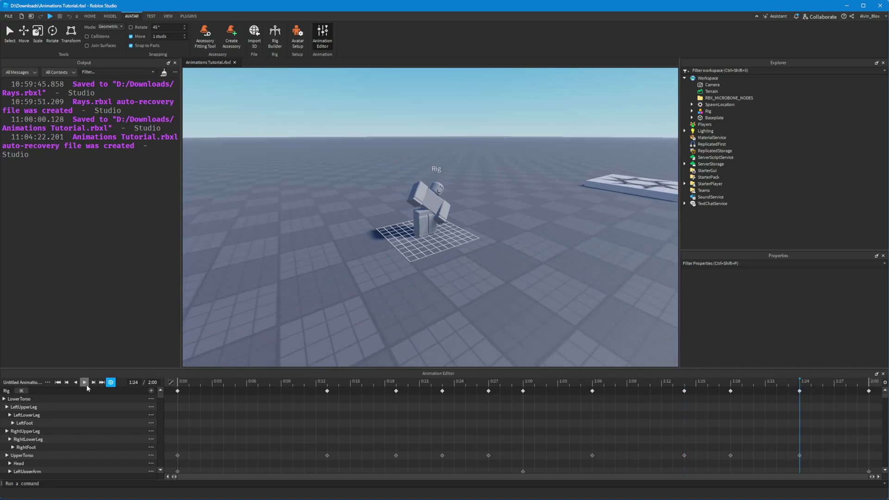
key(w)
click(84, 382)
scroll(323, 307, down, 3)
scroll(332, 307, up, 1)
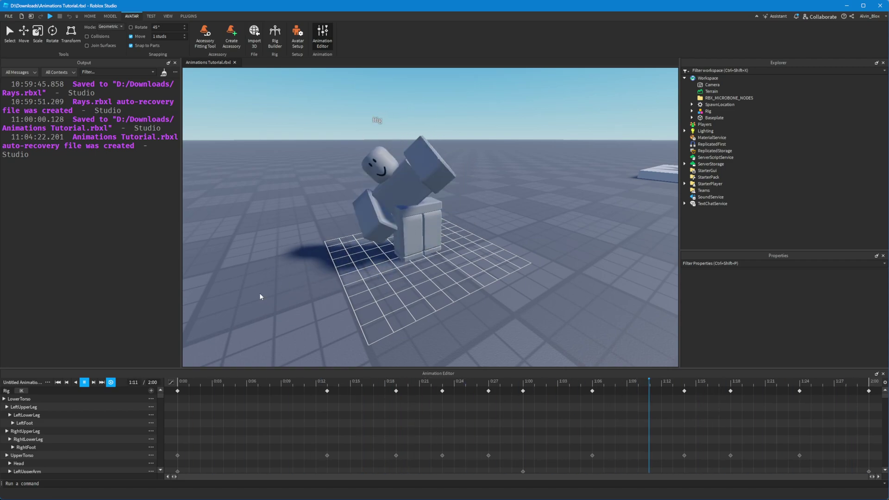
click(84, 382)
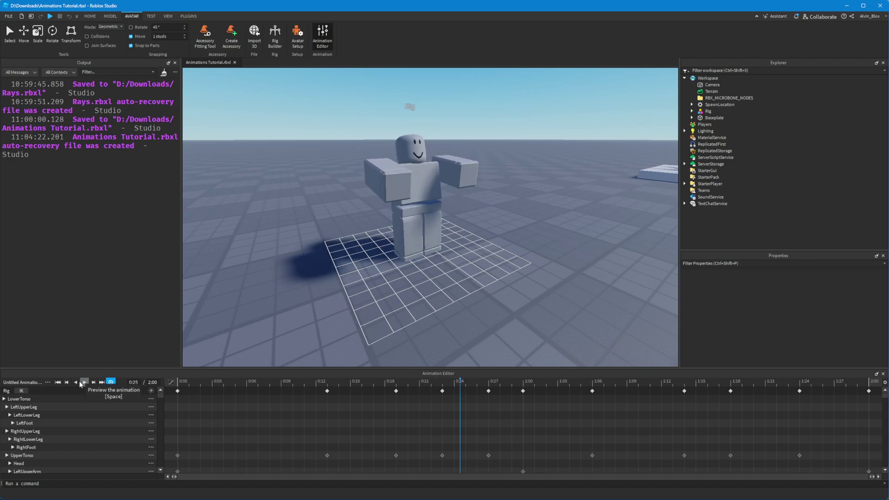
Set the animation's priority to Action and check the priority setting.
click(47, 386)
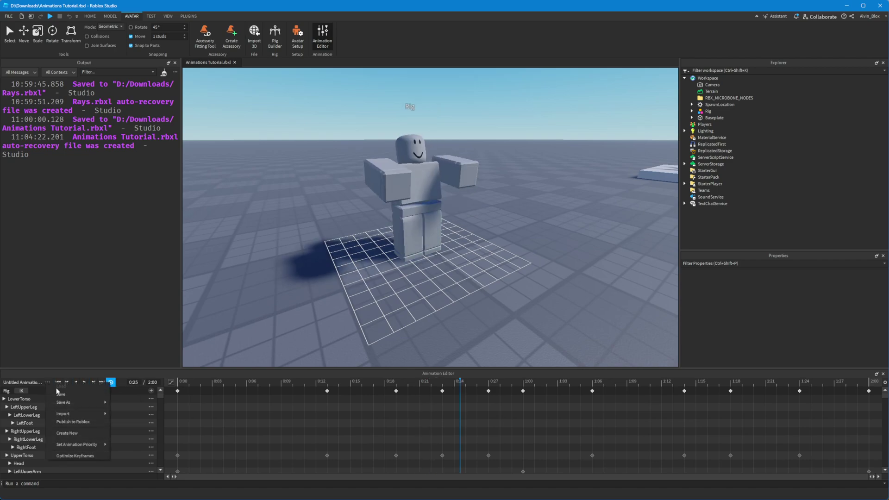
mouse_move(67, 445)
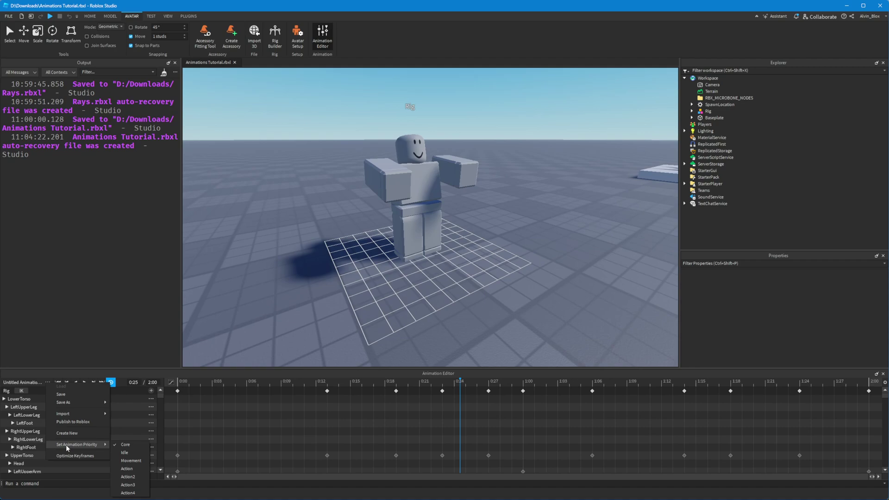
click(132, 468)
click(48, 382)
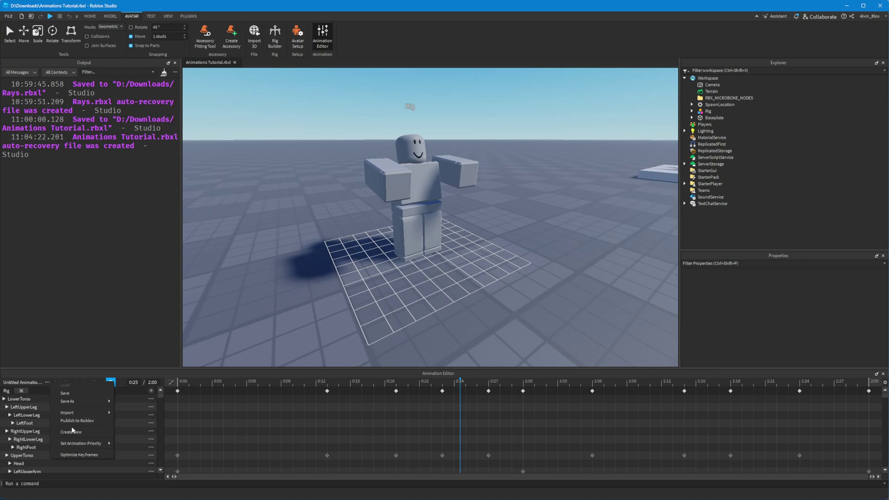
mouse_move(84, 445)
click(471, 218)
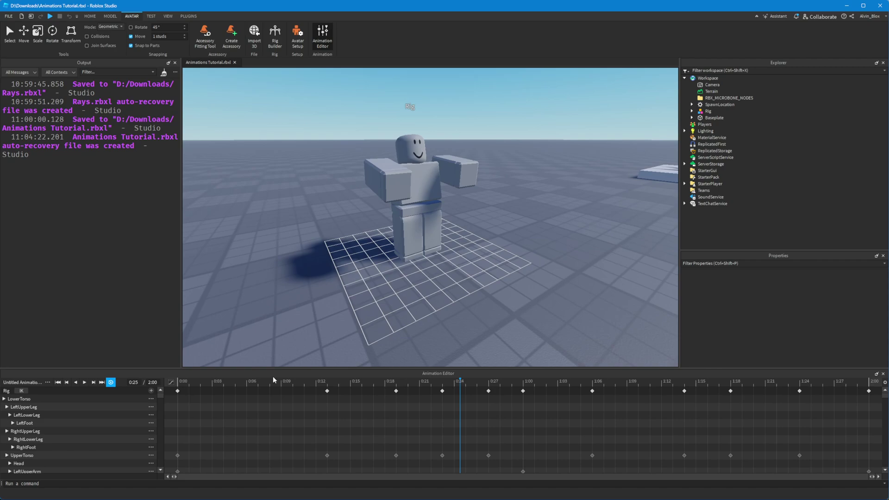
Publish the animation to Roblox as Untitled Animation Clip with creator Me, and copy its asset ID.
drag(408, 387, 304, 380)
click(175, 384)
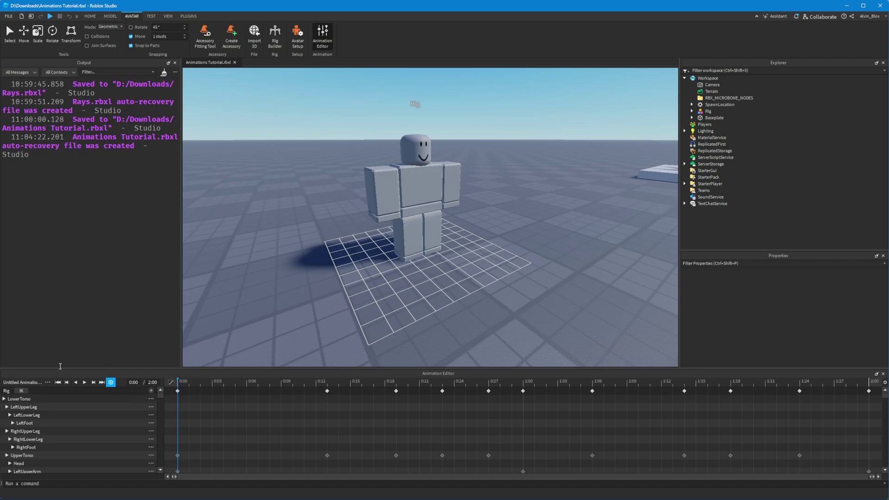
click(48, 383)
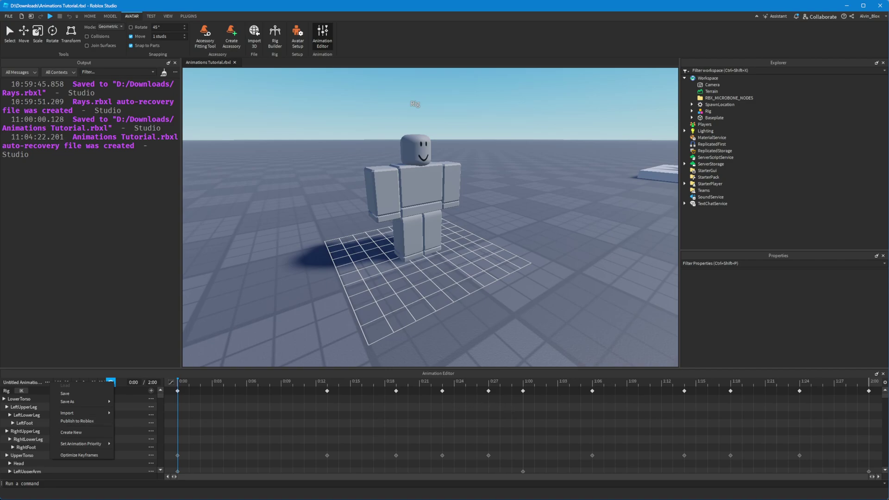
click(76, 421)
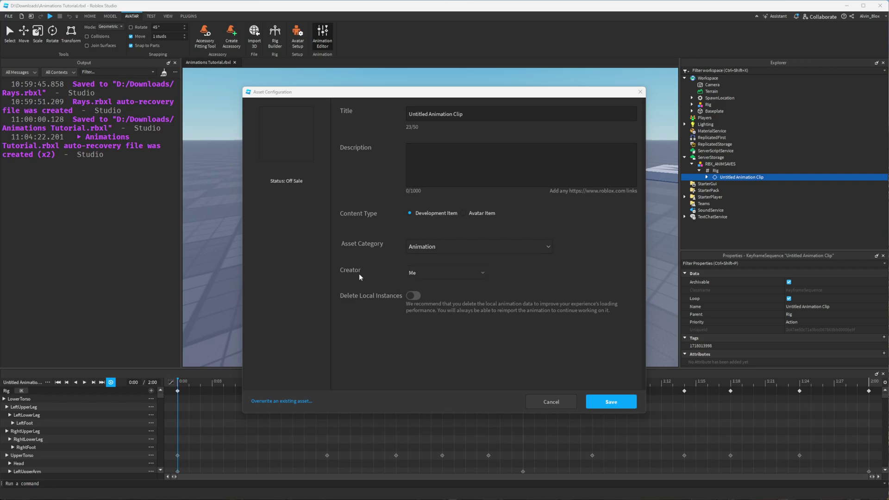
click(609, 406)
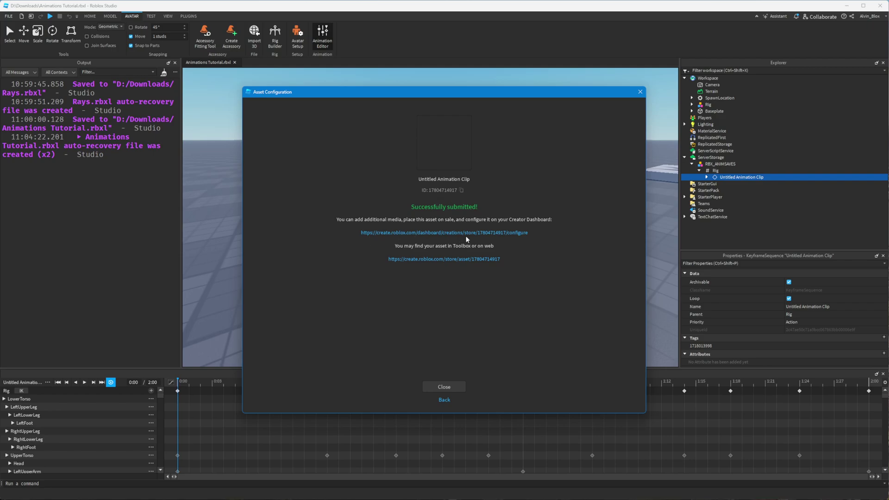
click(461, 191)
click(442, 386)
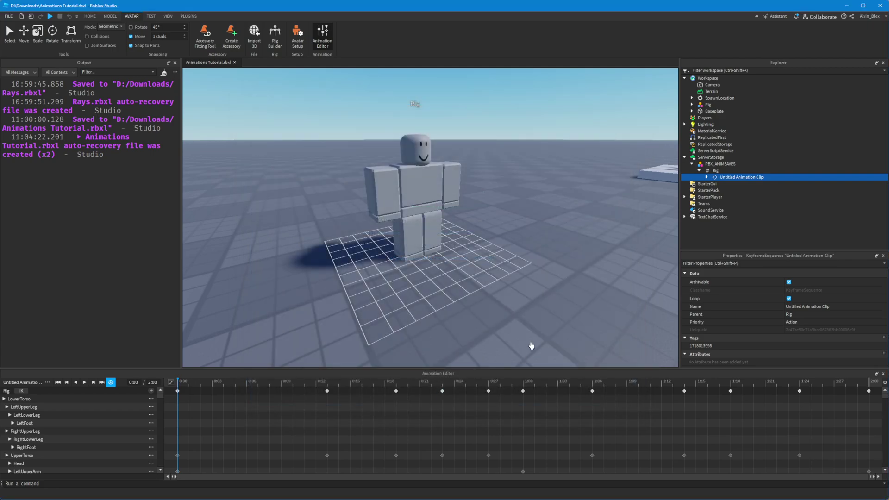
click(722, 184)
click(782, 210)
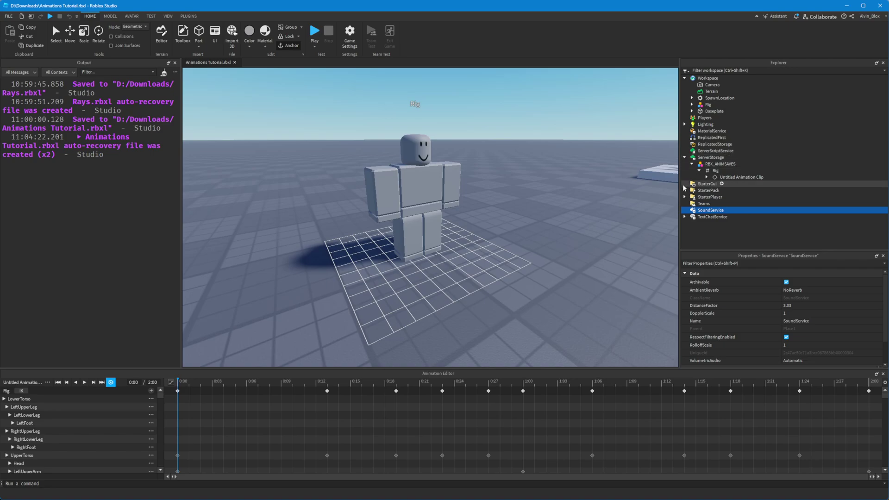
scroll(630, 206, down, 8)
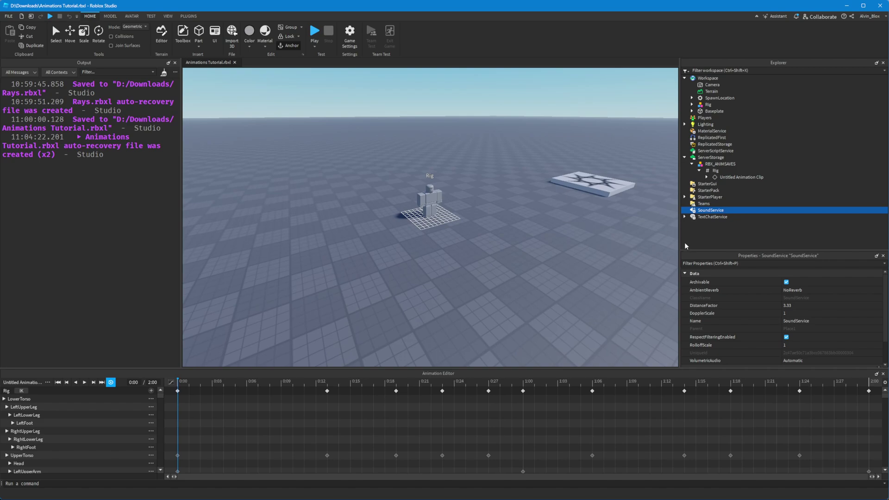
click(708, 185)
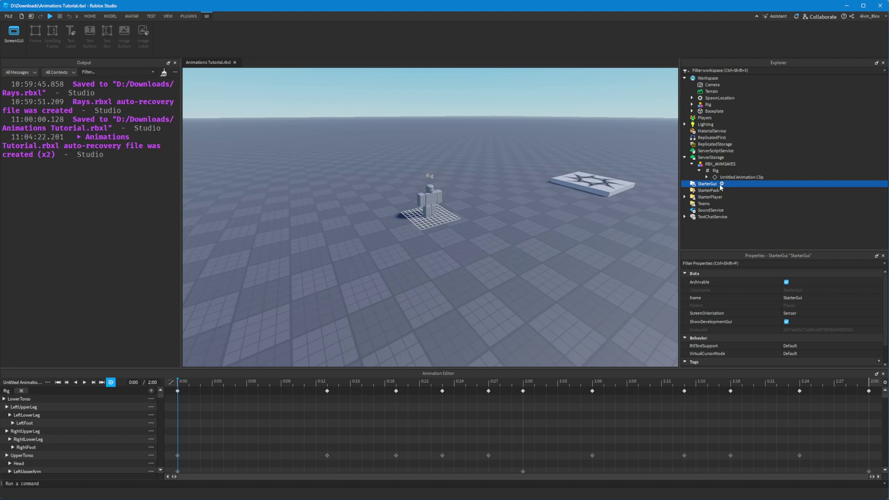
key(w)
key(a)
key(s)
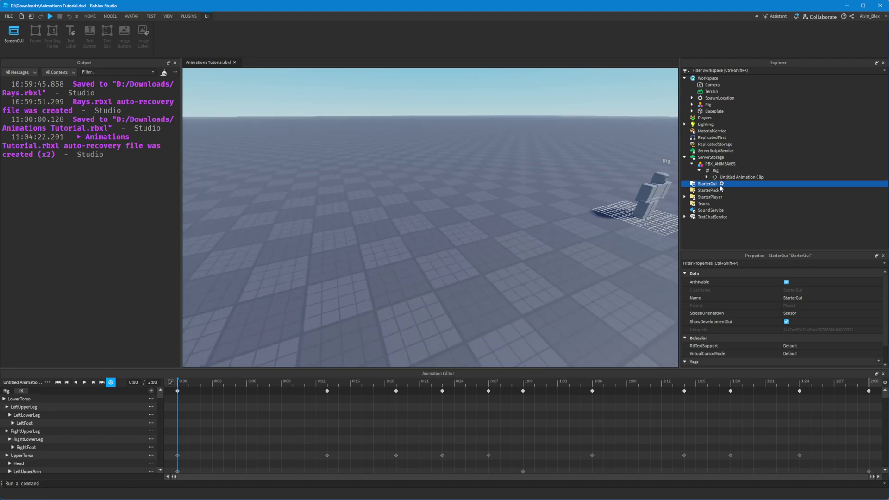
right_drag(616, 155, 582, 154)
key(d)
click(721, 184)
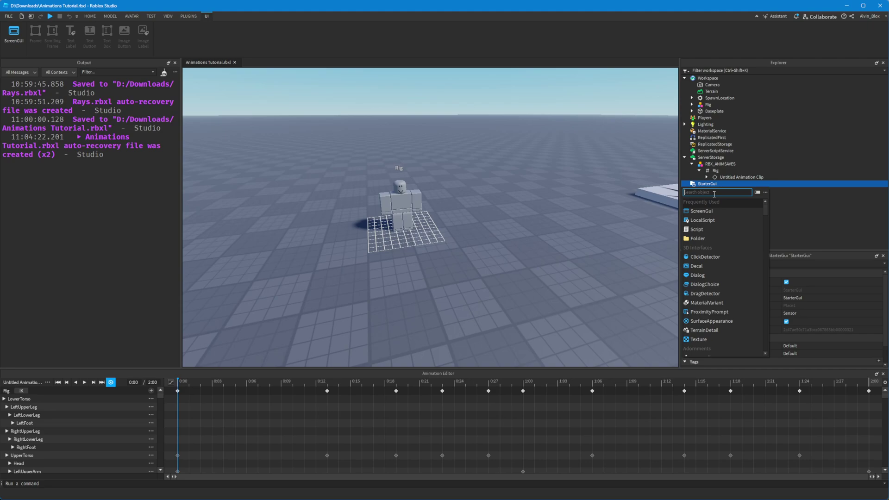
click(722, 213)
ctrl+scroll(360, 151, up, 2)
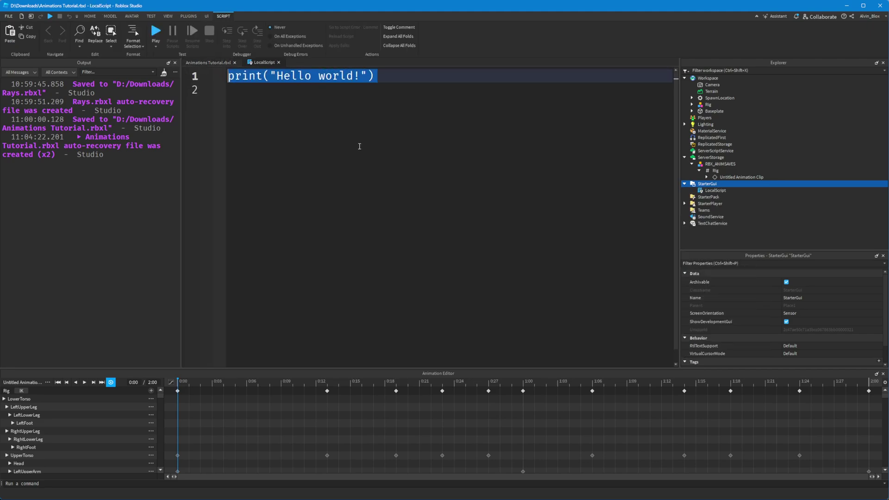
text(l)
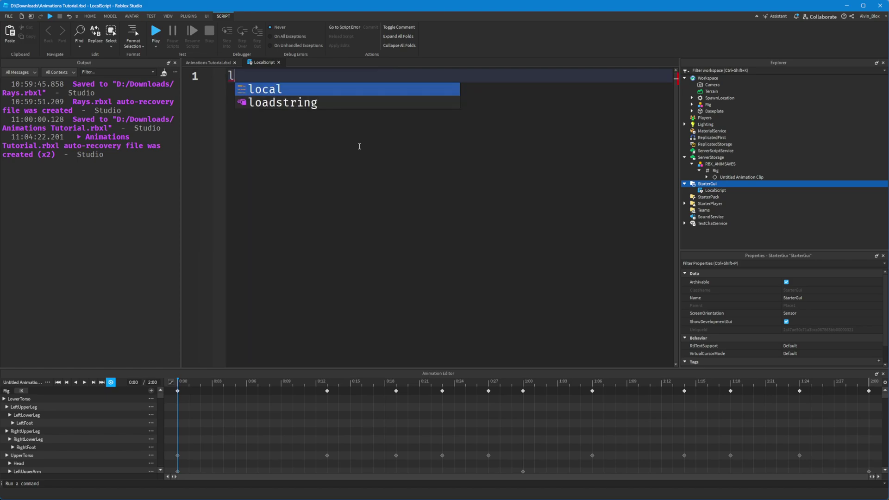
text(ocal)
key(ctrl+BackSpace)
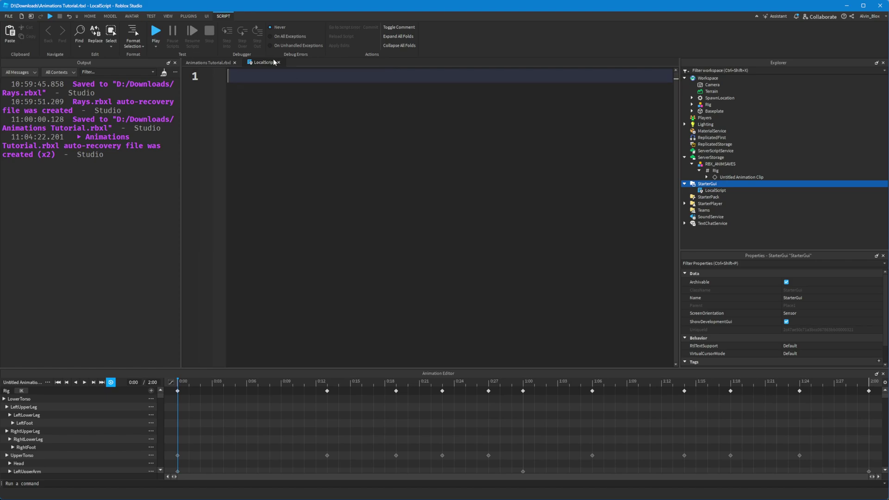
click(278, 62)
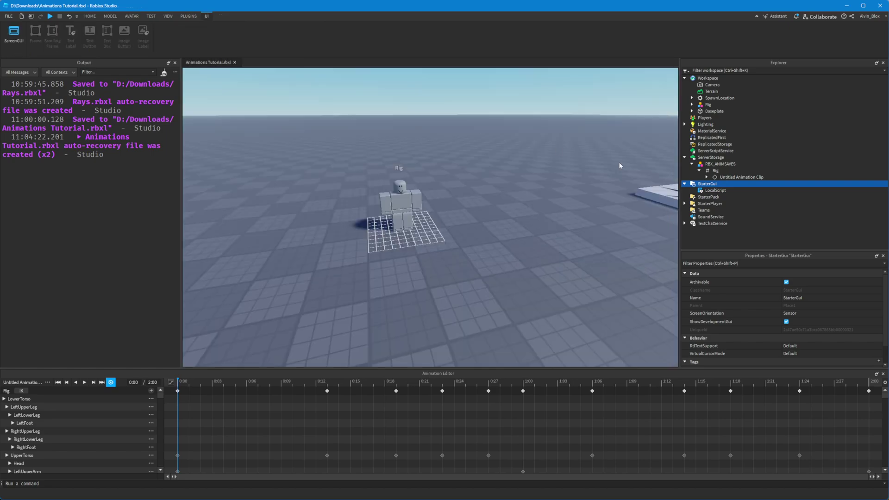
click(716, 190)
key(Delete)
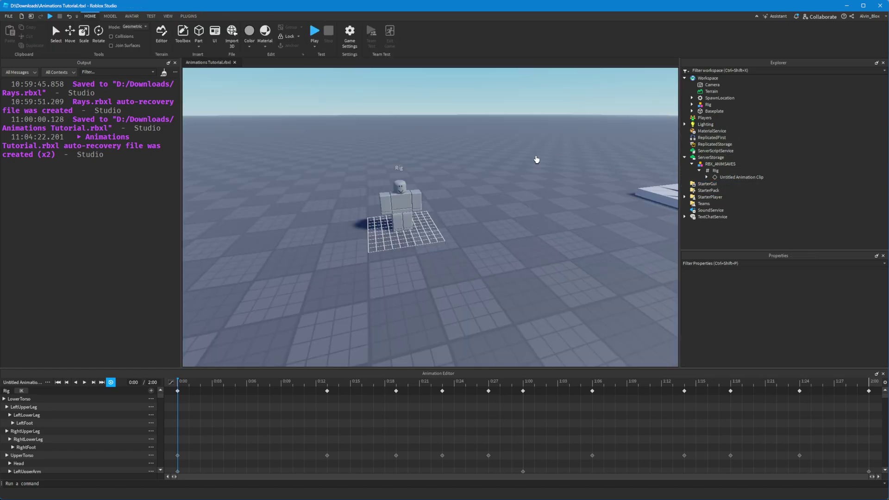
Close the Animation Editor and insert a Script into ServerScriptService.
key(w)
key(a)
key(s)
right_drag(399, 162, 662, 166)
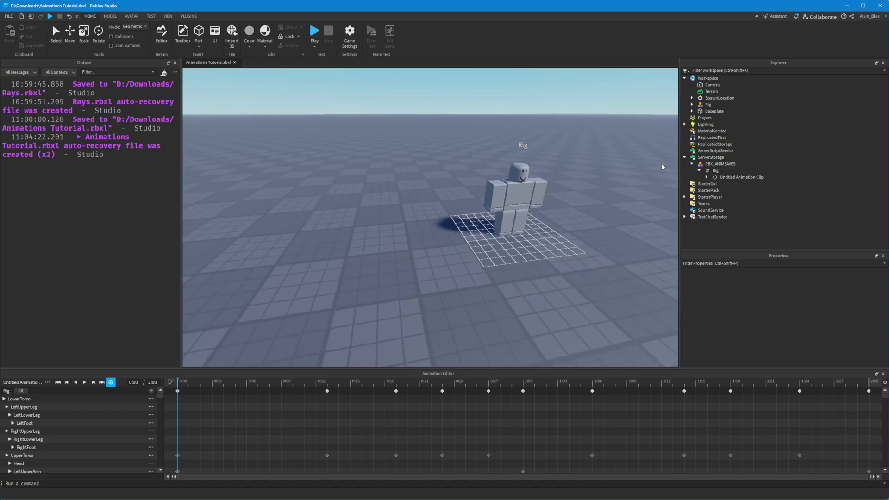
click(882, 374)
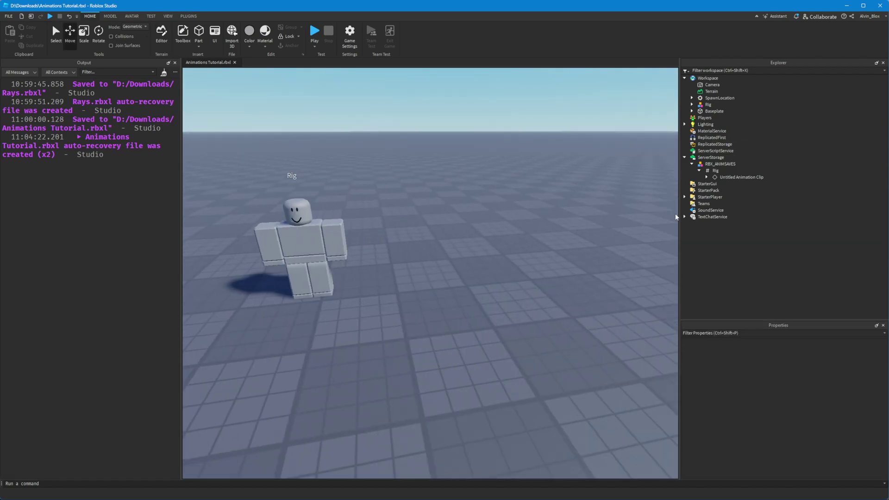
click(737, 150)
click(696, 178)
Replace the script's default code with the line local Rig = game.Workspace.Rig.
key(ctrl+a)
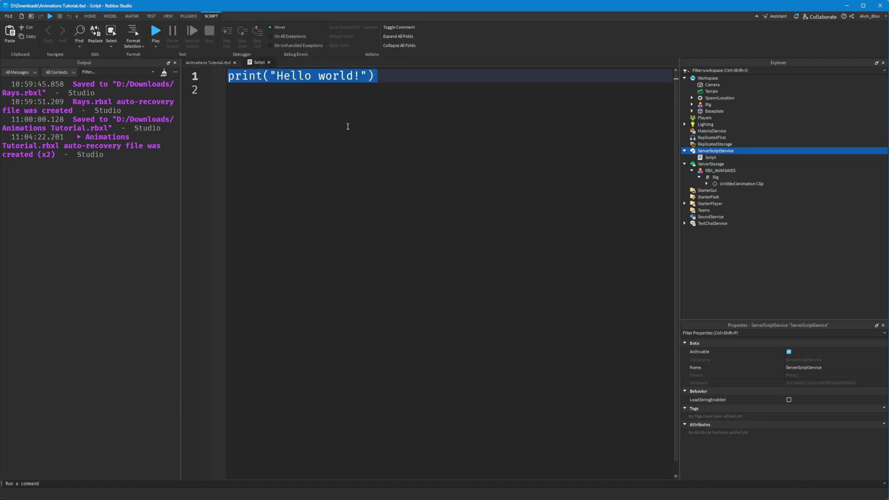
text(local Rig = )
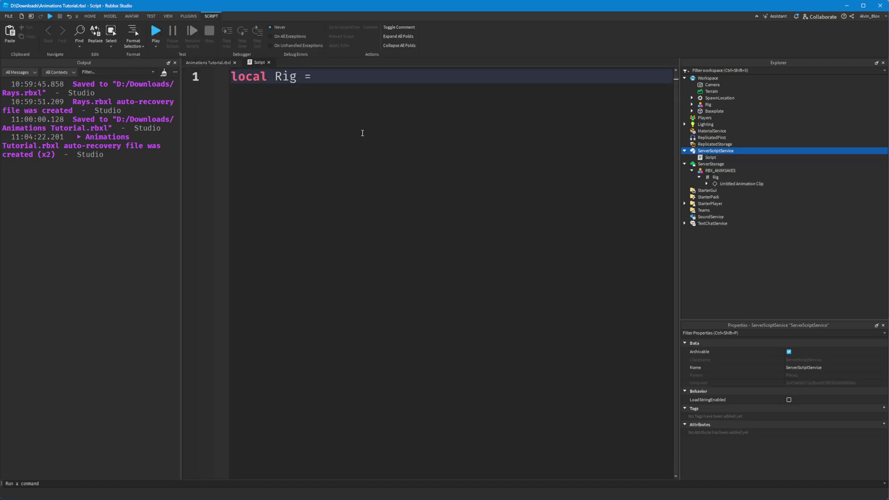
text(game.Workspace.Rig)
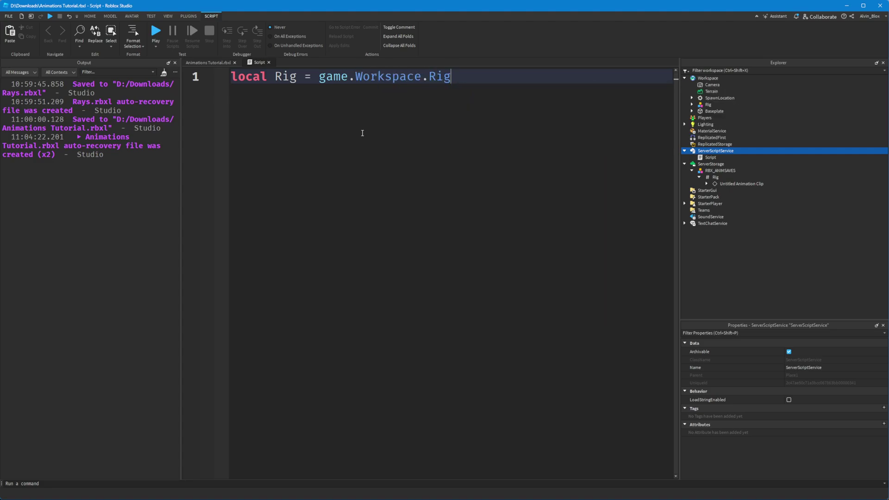
key(Return)
key(Return)
text(R)
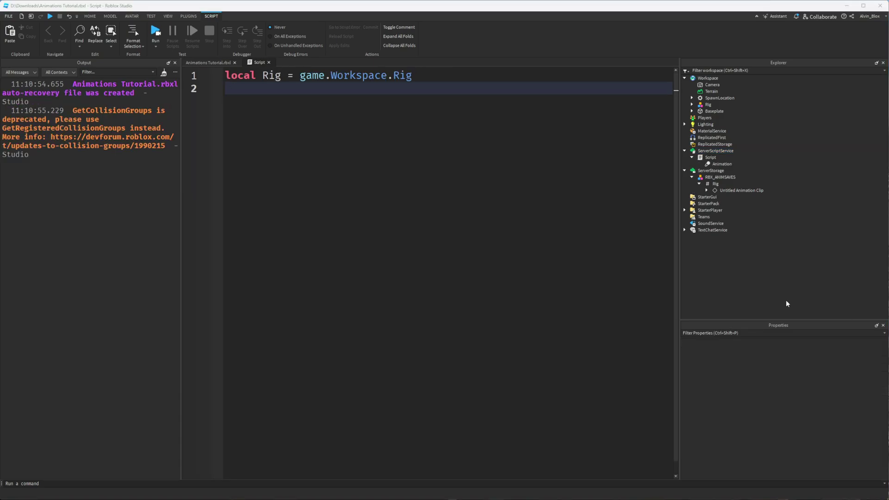
Add local Animator = Instance.new('Animator') to the script, followed by Animator.Parent = Rig.
click(343, 143)
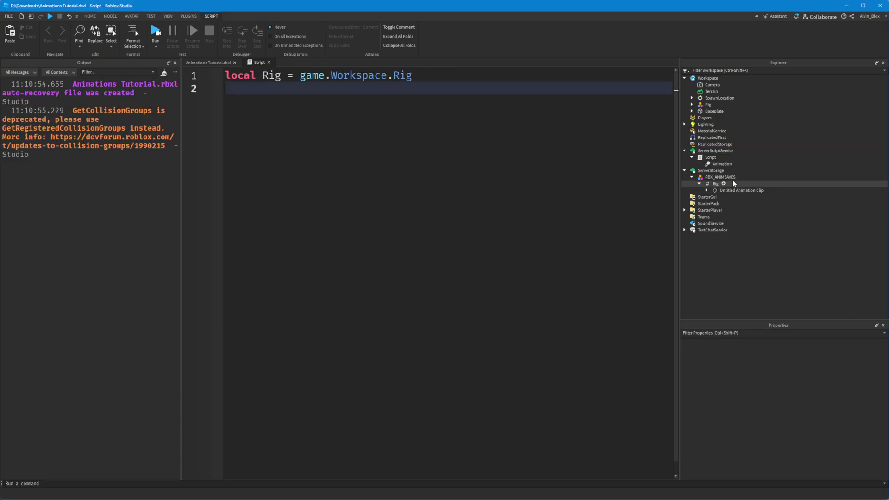
click(718, 171)
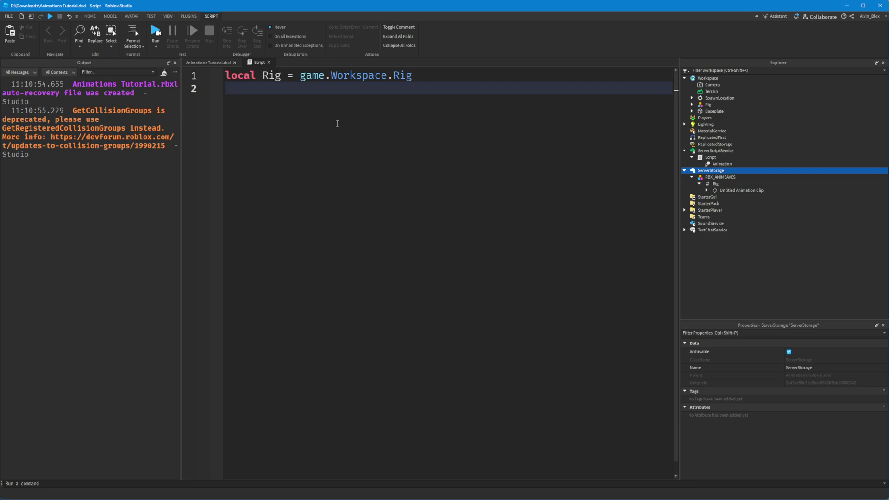
key(Return)
text(local Animator = Instance)
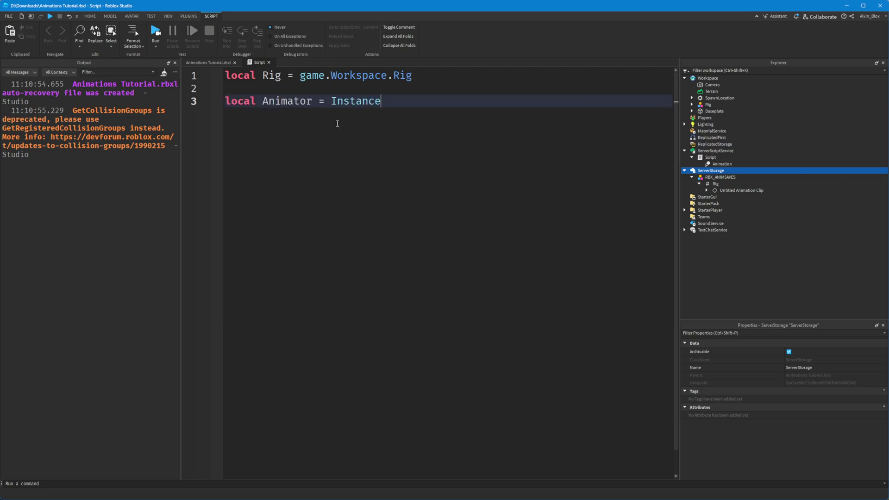
text(.new('Animator'))
key(Return)
text(A)
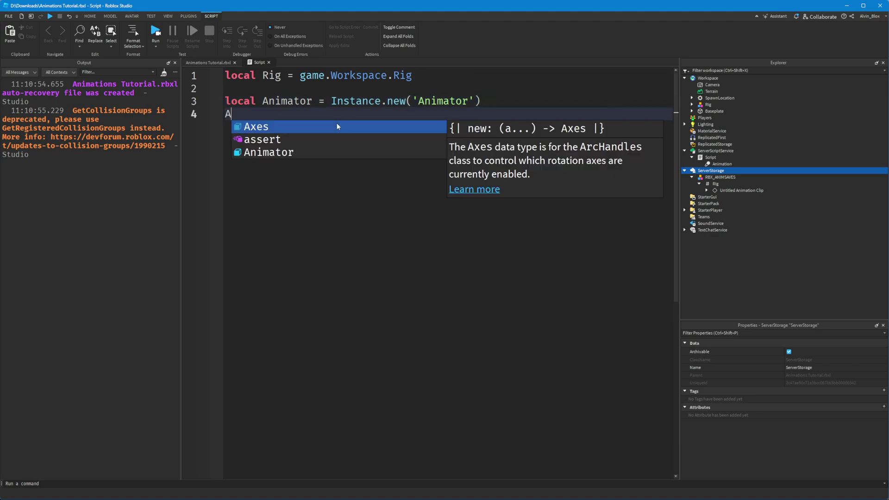
text(nimator.Parent = Rig)
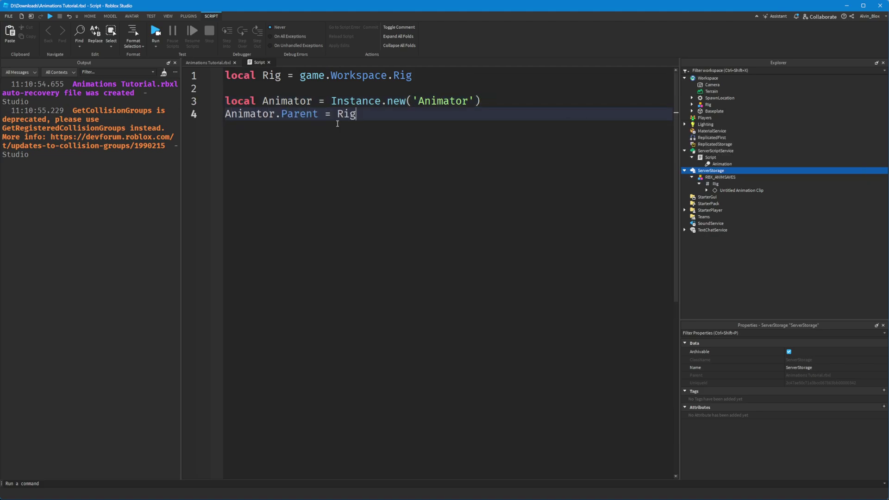
Parent the Animator to Rig.Humanoid and add an Animator:LoadAnimation() call with empty parentheses two lines below.
text(.Humanoid)
key(Return)
key(Return)
text(Animat)
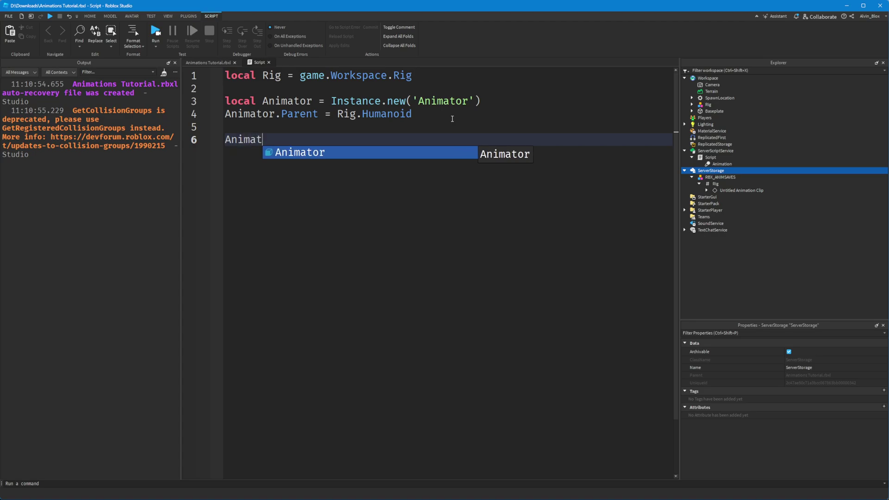
text(or:LoadAnimation()
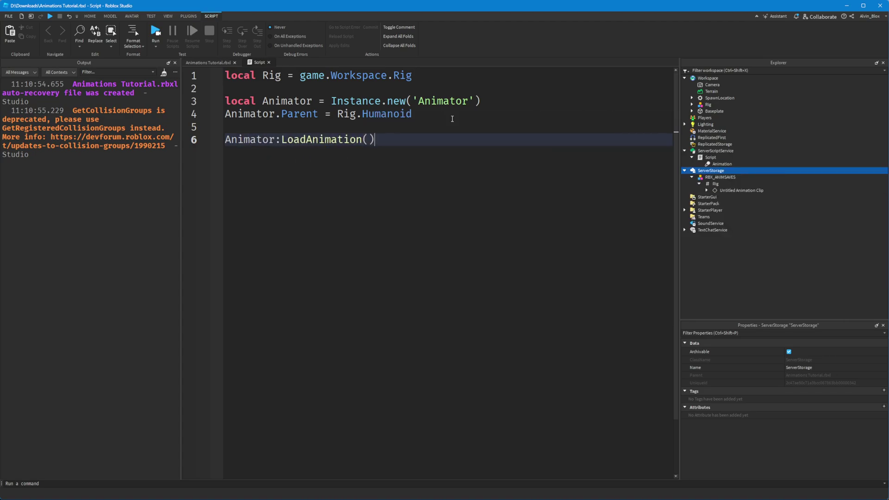
Copy the AnimationId from the Script's Animation object, then delete that Animation object.
click(717, 164)
click(823, 360)
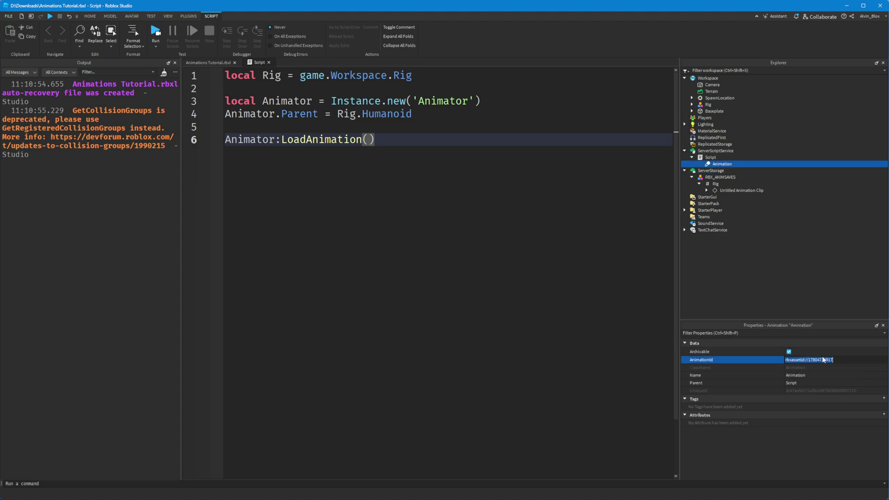
double_click(825, 360)
key(ctrl+c)
key(BackSpace)
click(709, 166)
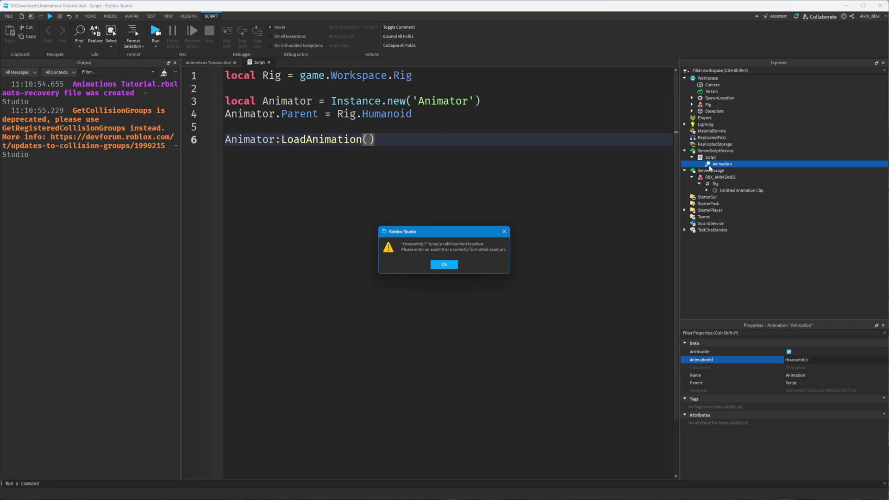
click(446, 265)
click(444, 265)
key(Delete)
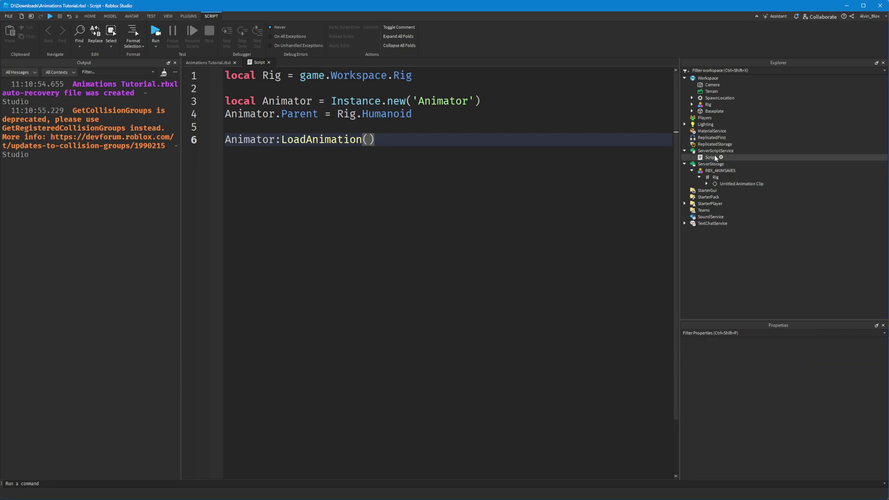
Insert a new Animation object under the Script and set its AnimationId to the copied asset ID.
click(721, 158)
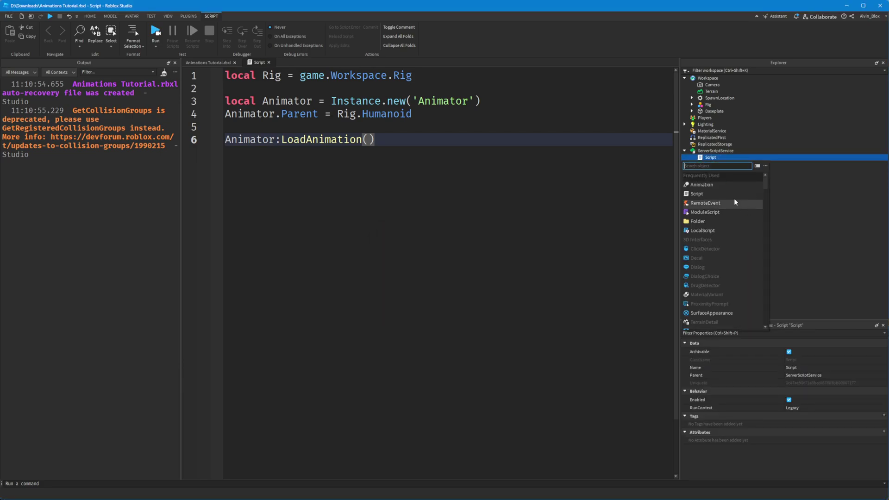
click(726, 165)
click(726, 164)
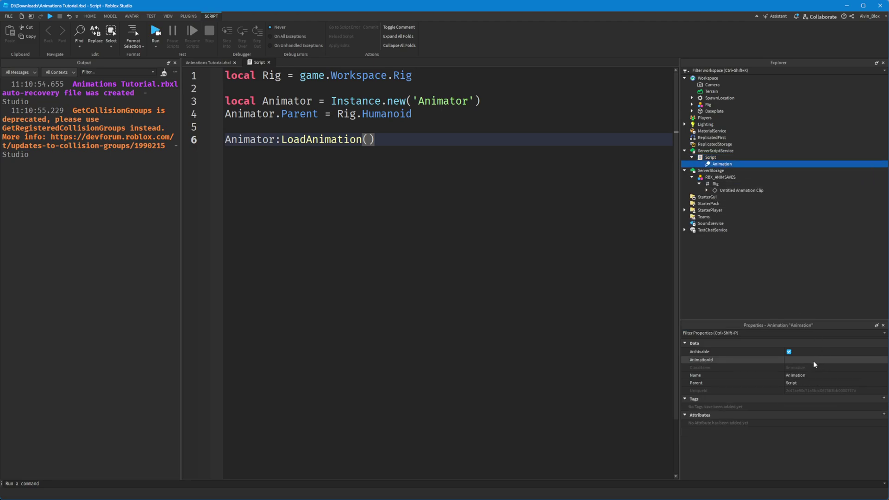
click(814, 360)
key(ctrl+v)
key(Return)
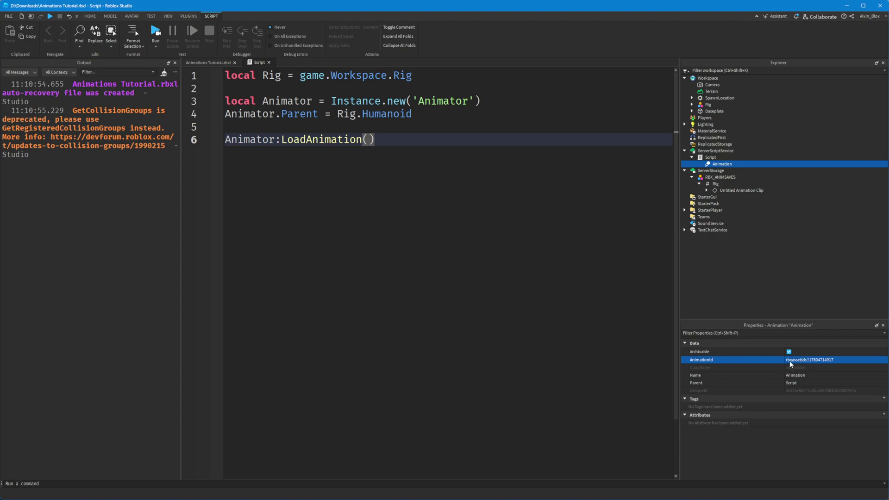
Pass script.Animation to LoadAnimation and append :Play() to the call.
click(368, 139)
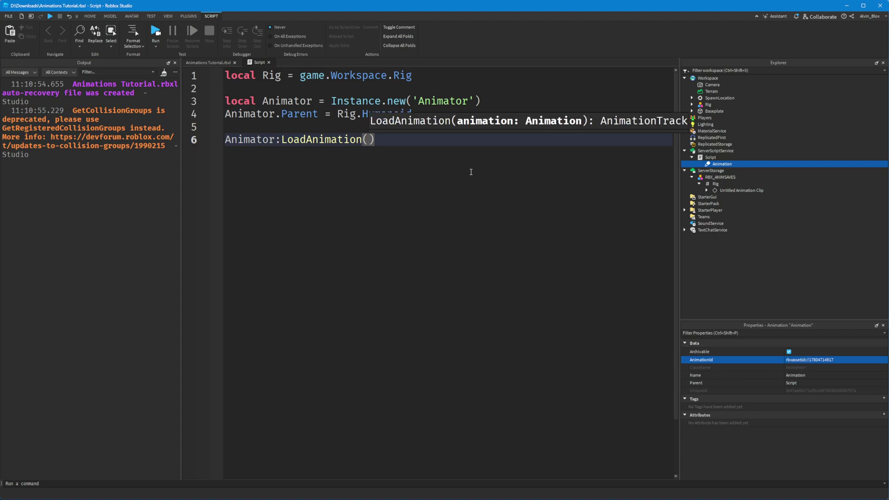
text(script)
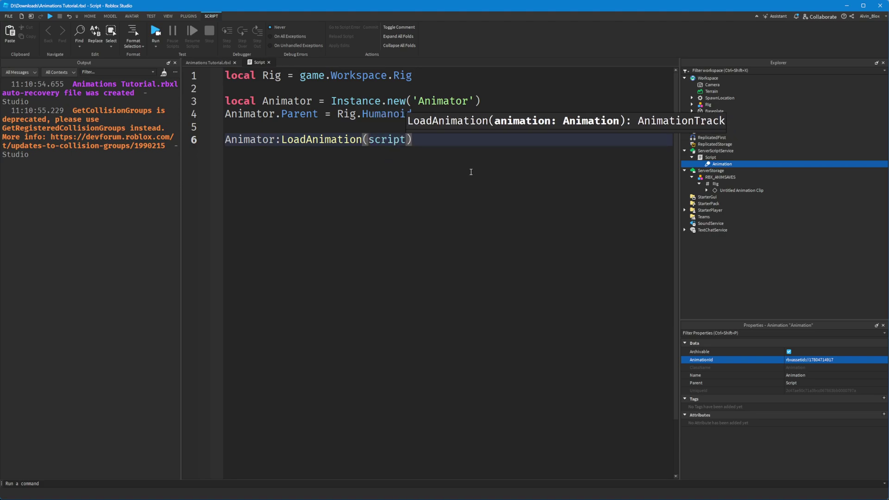
text(.Animation)
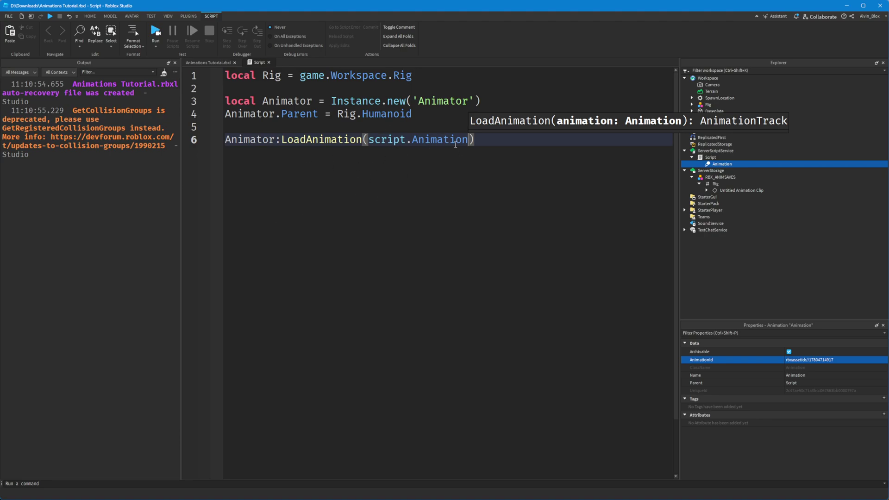
click(527, 150)
text(:Play())
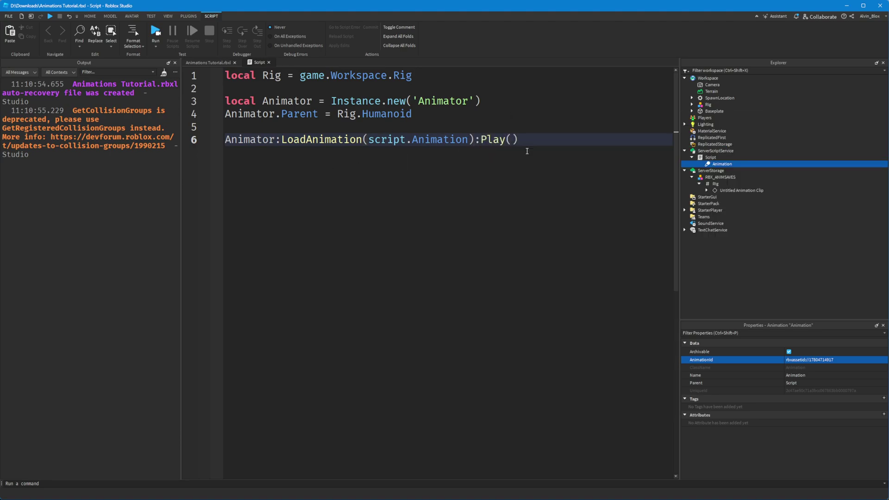
Insert a task.wait(2) line between the Rig variable and the Animator declaration.
click(296, 99)
key(Up)
key(Return)
key(Return)
key(Up)
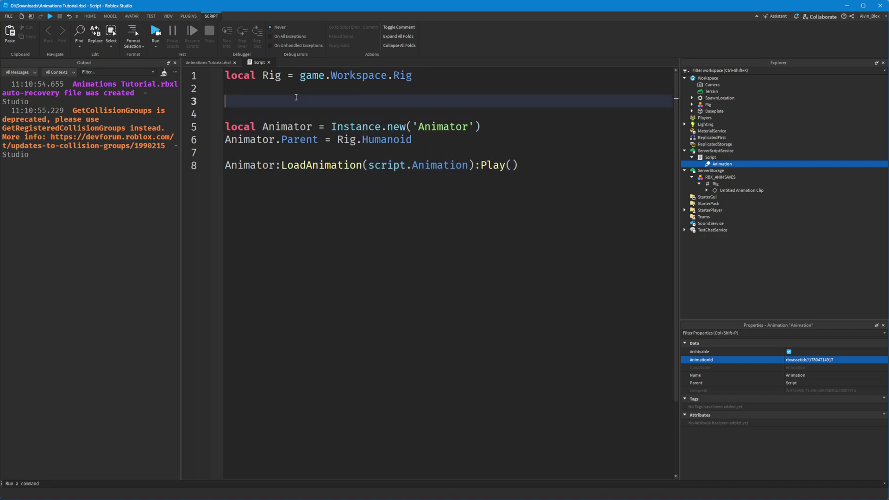
text(task.wait(2)
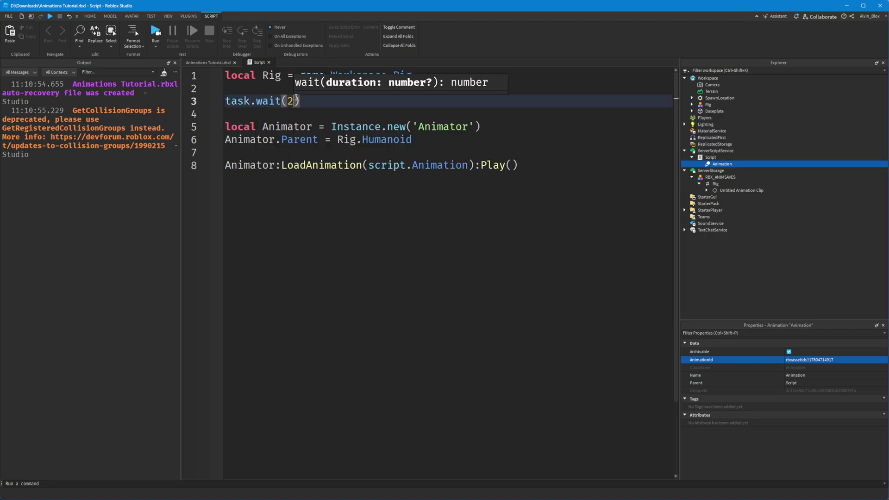
Move the task.wait(2) line to the very top of the script, leaving one blank line before local Rig.
mouse_move(225, 113)
mouse_down()
mouse_move(207, 111)
mouse_move(224, 100)
mouse_up()
key(ctrl+c)
key(BackSpace)
key(BackSpace)
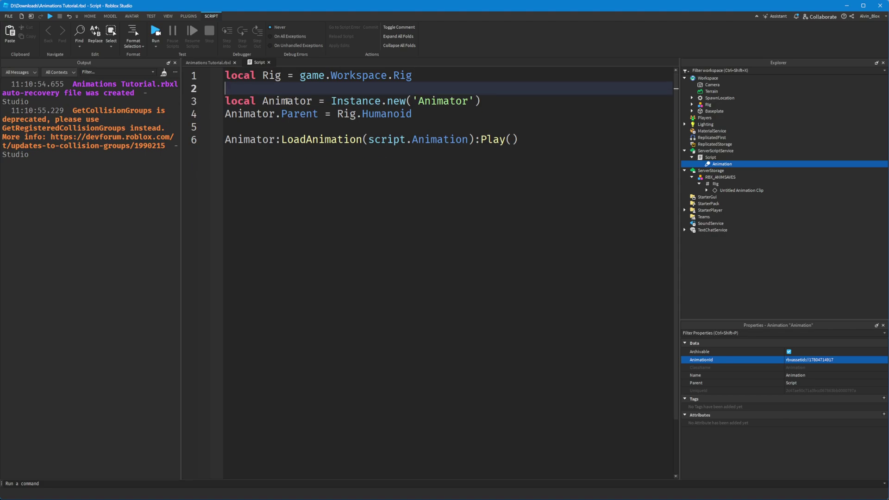
key(Up)
key(Return)
key(Up)
key(Return)
key(Return)
key(Up)
key(Up)
key(ctrl+v)
key(Down)
key(Down)
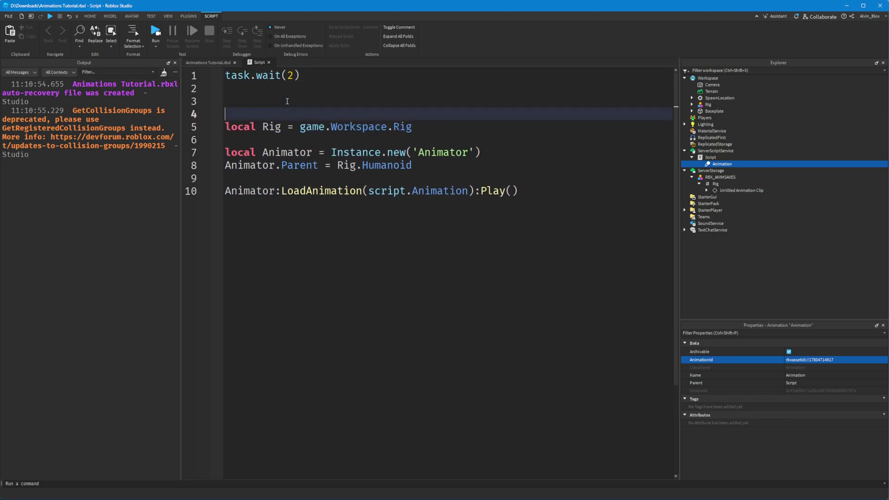
key(BackSpace)
key(BackSpace)
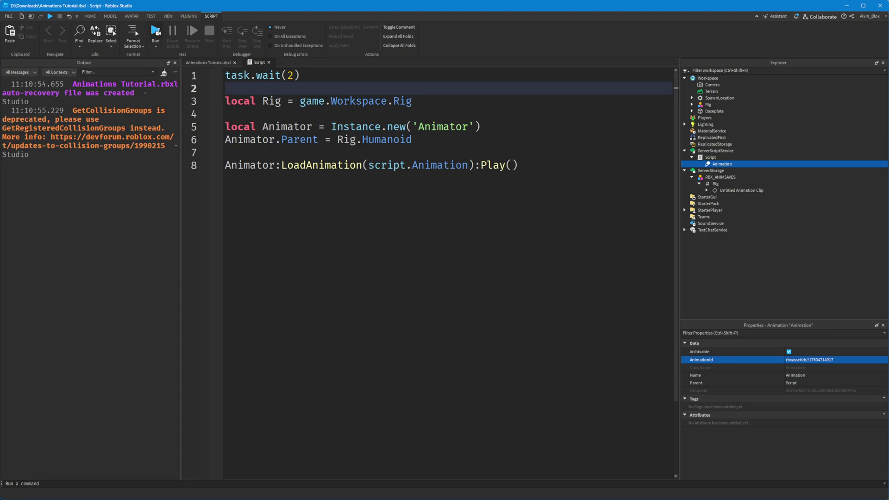
Run the simulation, watch the rig's animation from several angles, and stop the simulation.
click(155, 32)
key(d)
right_drag(475, 236, 466, 232)
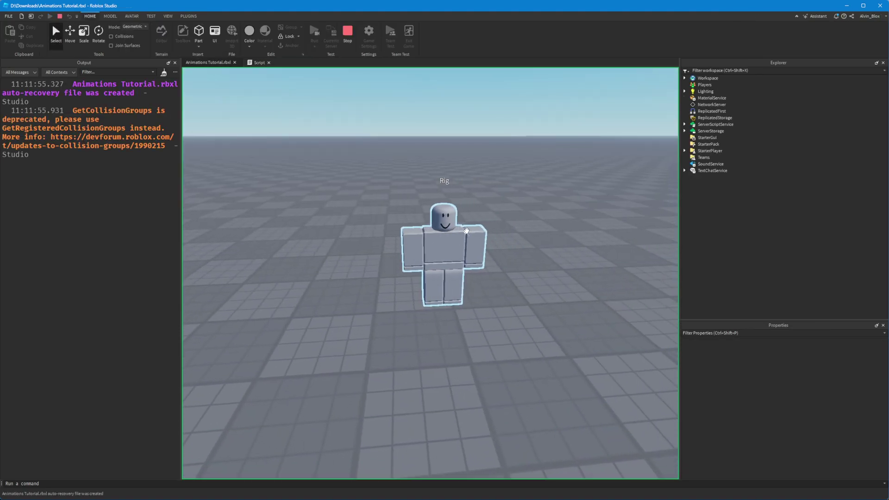
key(w)
right_drag(560, 229, 558, 228)
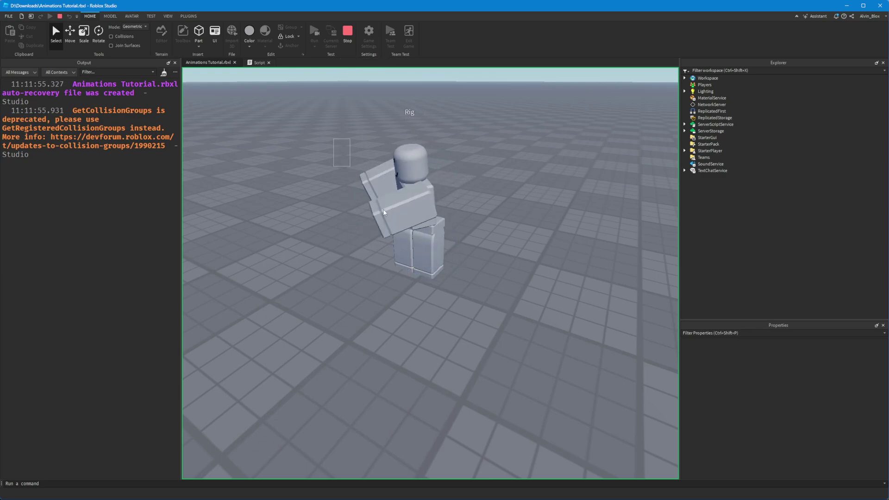
click(347, 31)
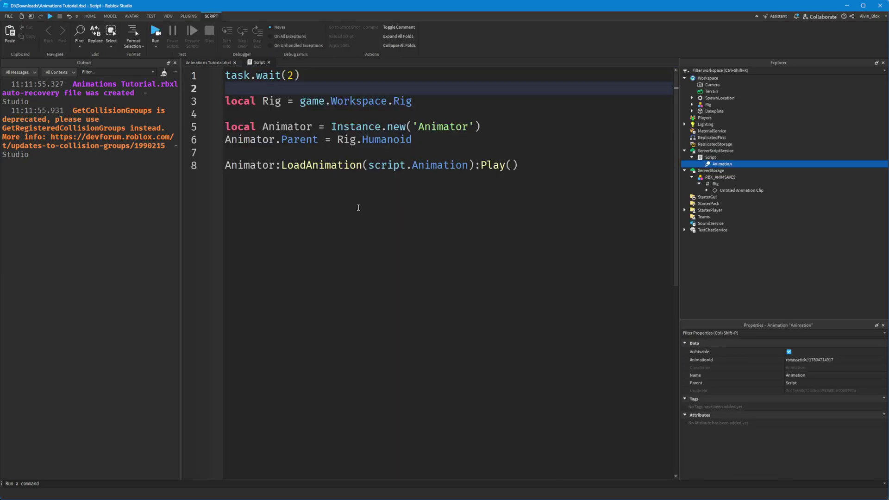
Copy the script's code from the local Rig line through the LoadAnimation line, leaving out task.wait(2).
drag(521, 165, 225, 101)
click(510, 181)
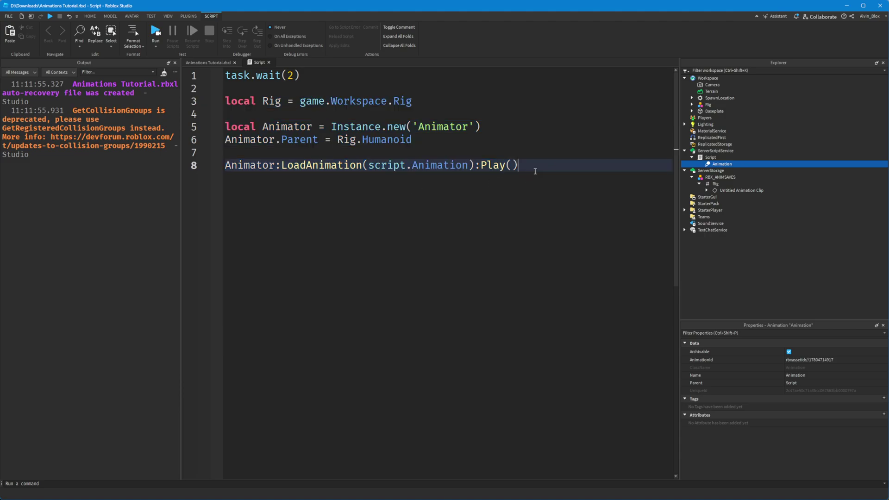
drag(534, 172, 225, 101)
click(556, 190)
drag(519, 165, 225, 101)
key(ctrl+c)
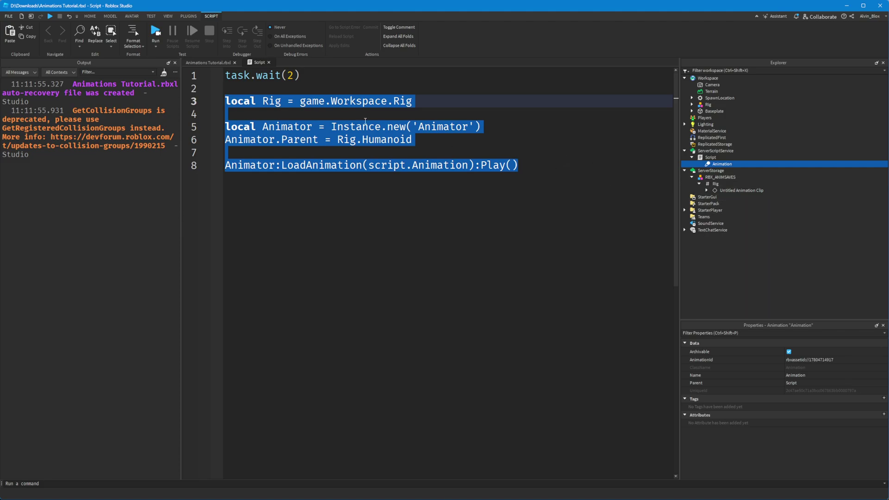
Insert a LocalScript into StarterGui and replace its default code with the copied animation code.
click(208, 62)
click(721, 197)
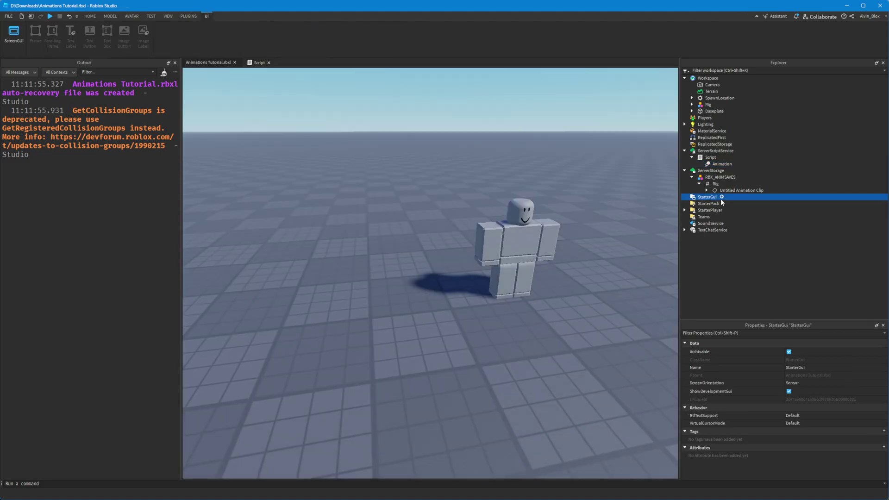
click(694, 232)
key(ctrl+a)
key(ctrl+v)
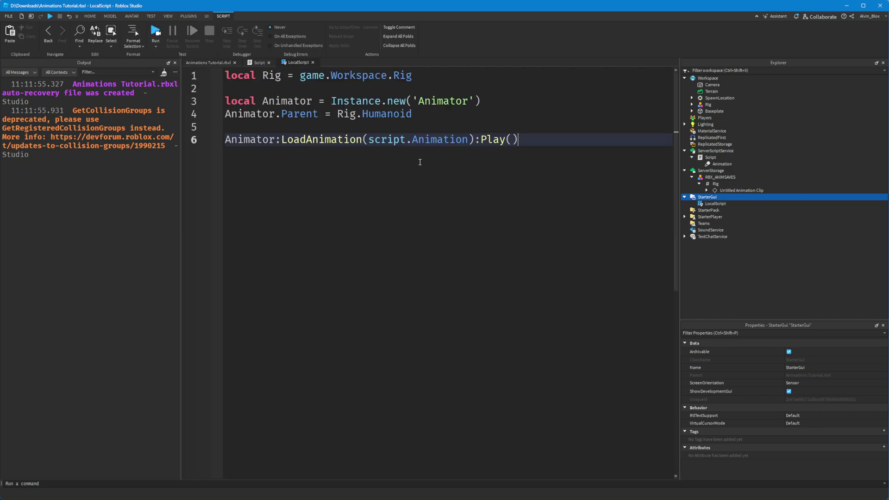
Change the Rig variable in the LocalScript to game.Players.LocalPlayer.Character.
drag(437, 75, 314, 77)
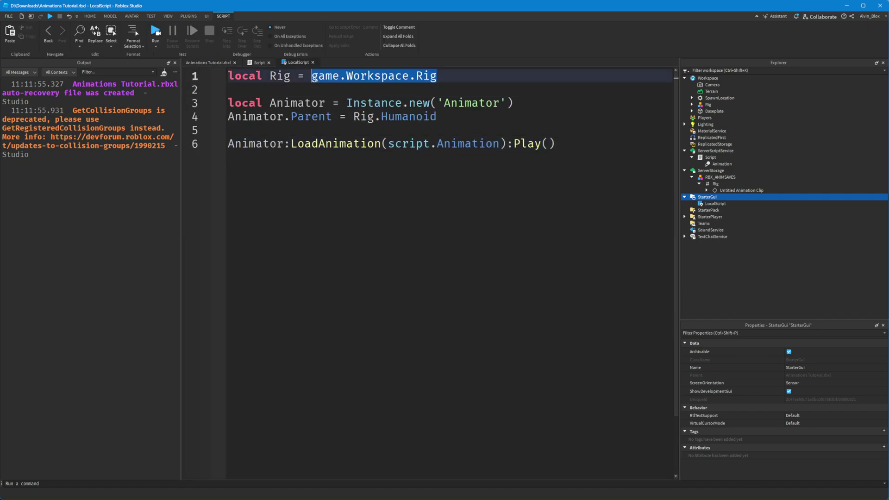
text(game.Players.LocalPl)
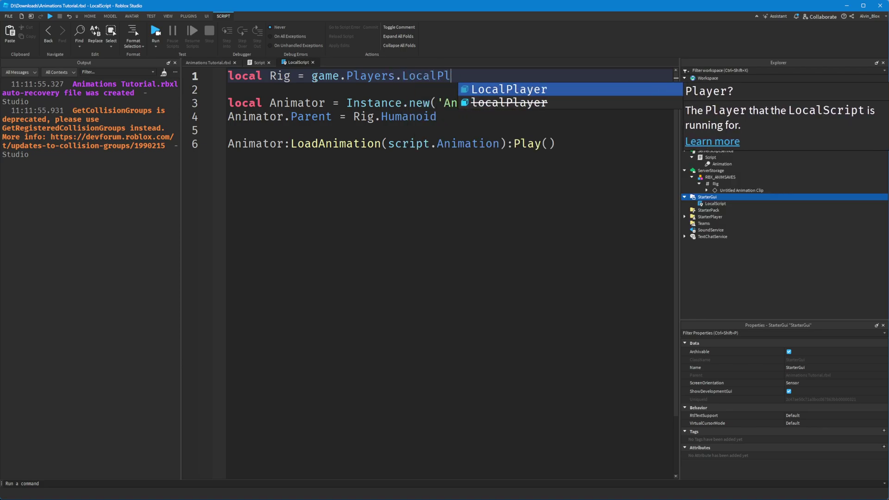
text(ayer.Character)
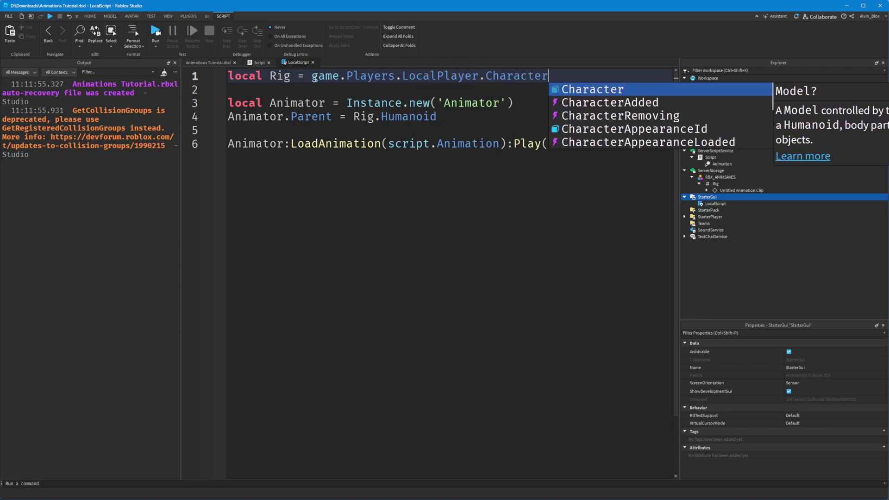
Add task.wait(3) as the first line of the LocalScript, followed by a blank line.
key(Home)
key(Return)
key(Return)
key(Up)
key(Up)
text(task.wa)
key(Tab)
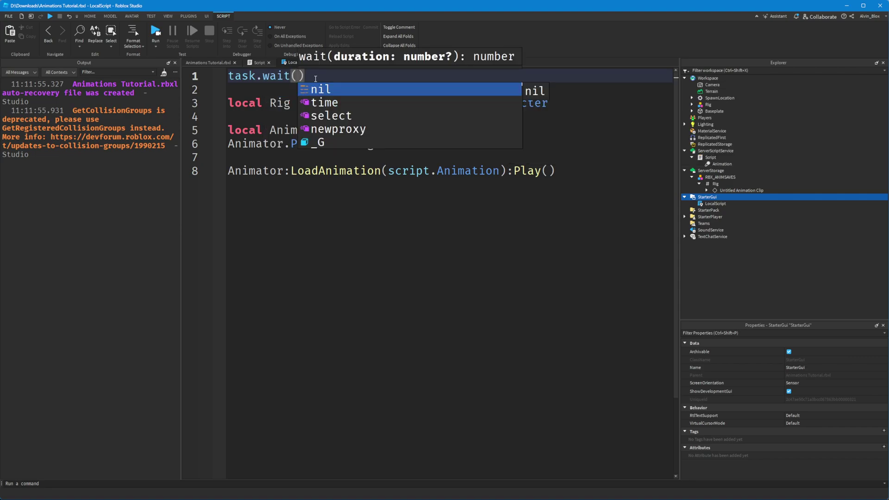
text(3)
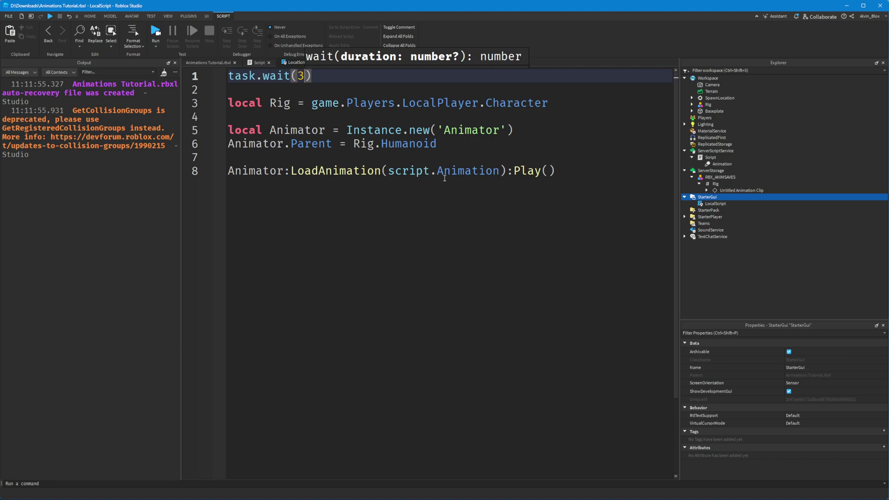
Copy the Animation object from the server Script and paste it into the LocalScript.
click(691, 177)
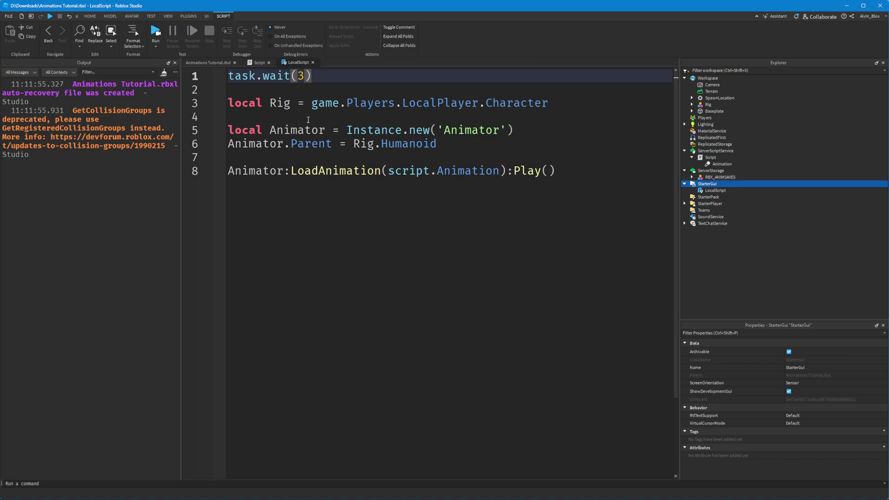
click(708, 191)
click(713, 163)
key(ctrl+c)
click(709, 190)
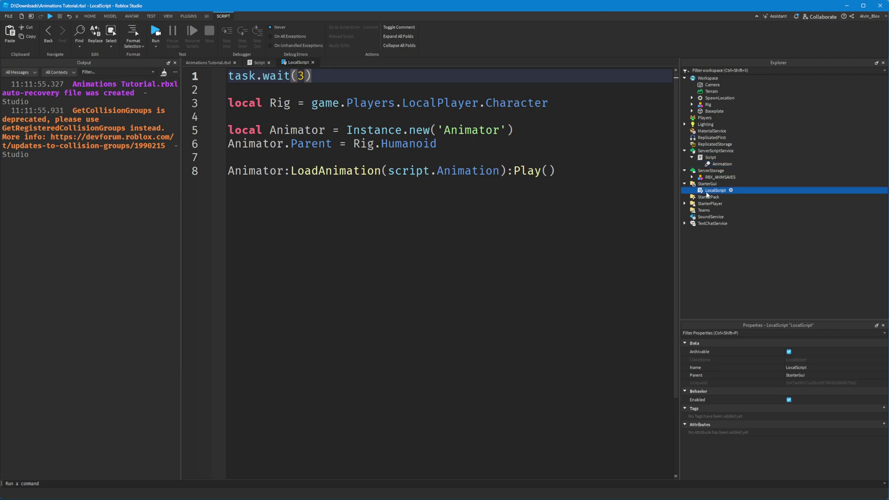
key(ctrl+shift+v)
Start a play test of the place and view the player's avatar from the client.
click(206, 62)
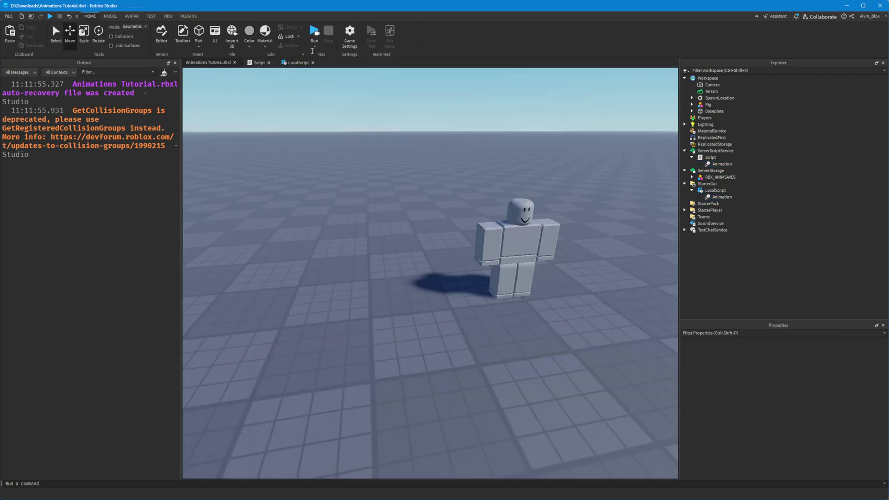
click(314, 46)
click(320, 62)
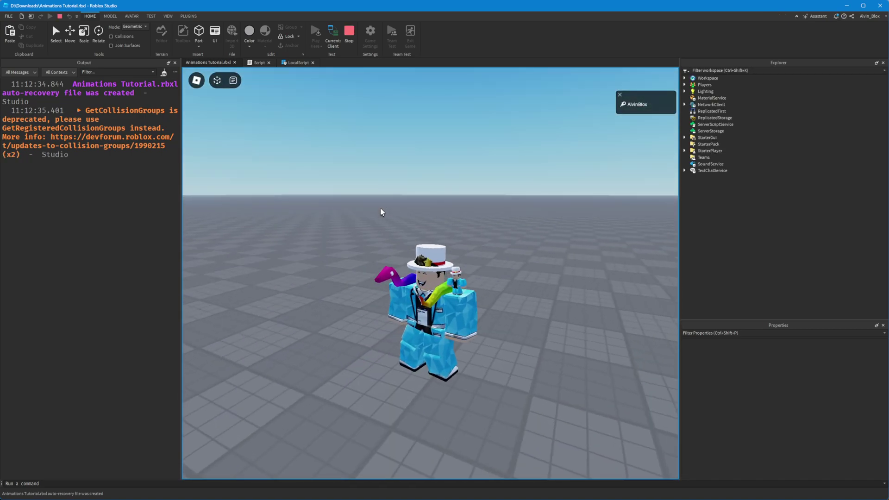
right_drag(382, 212, 381, 210)
Switch the play test to the server view and examine the player's avatar up close from several angles.
click(329, 31)
right_drag(457, 202, 456, 202)
scroll(456, 202, up, 3)
scroll(456, 203, down, 3)
right_drag(404, 195, 404, 195)
scroll(404, 196, up, 4)
scroll(404, 195, down, 3)
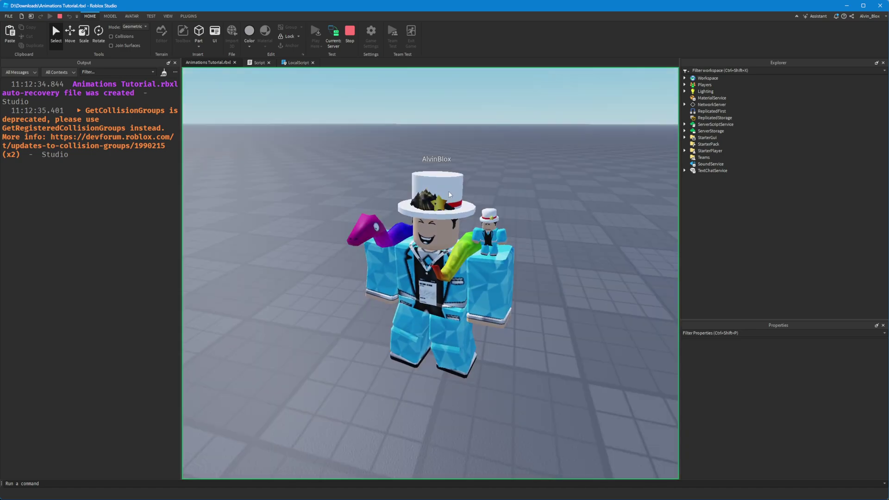
right_drag(498, 216, 507, 239)
Switch the play test back to the client view and look at the avatar and the rig together.
click(335, 39)
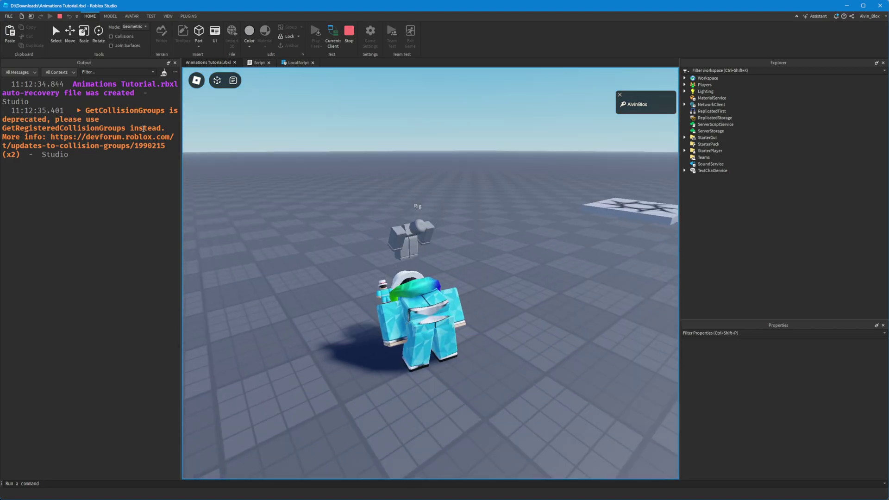
right_drag(415, 160, 412, 176)
scroll(413, 177, down, 2)
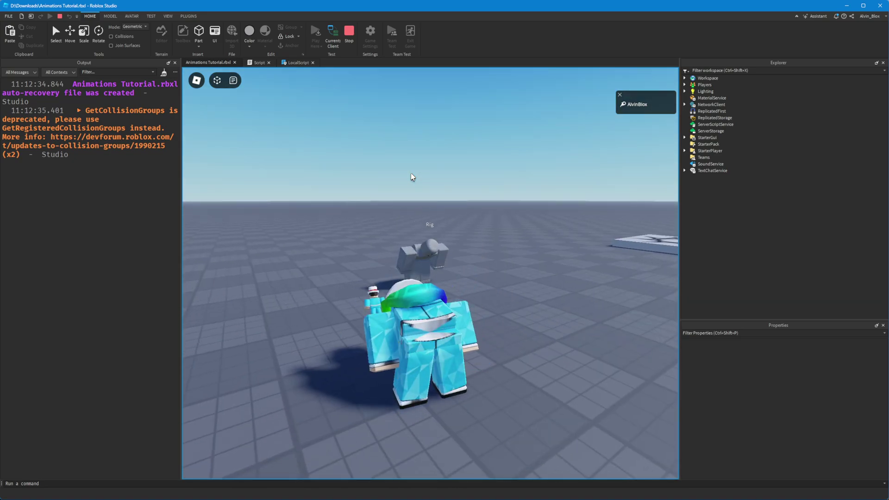